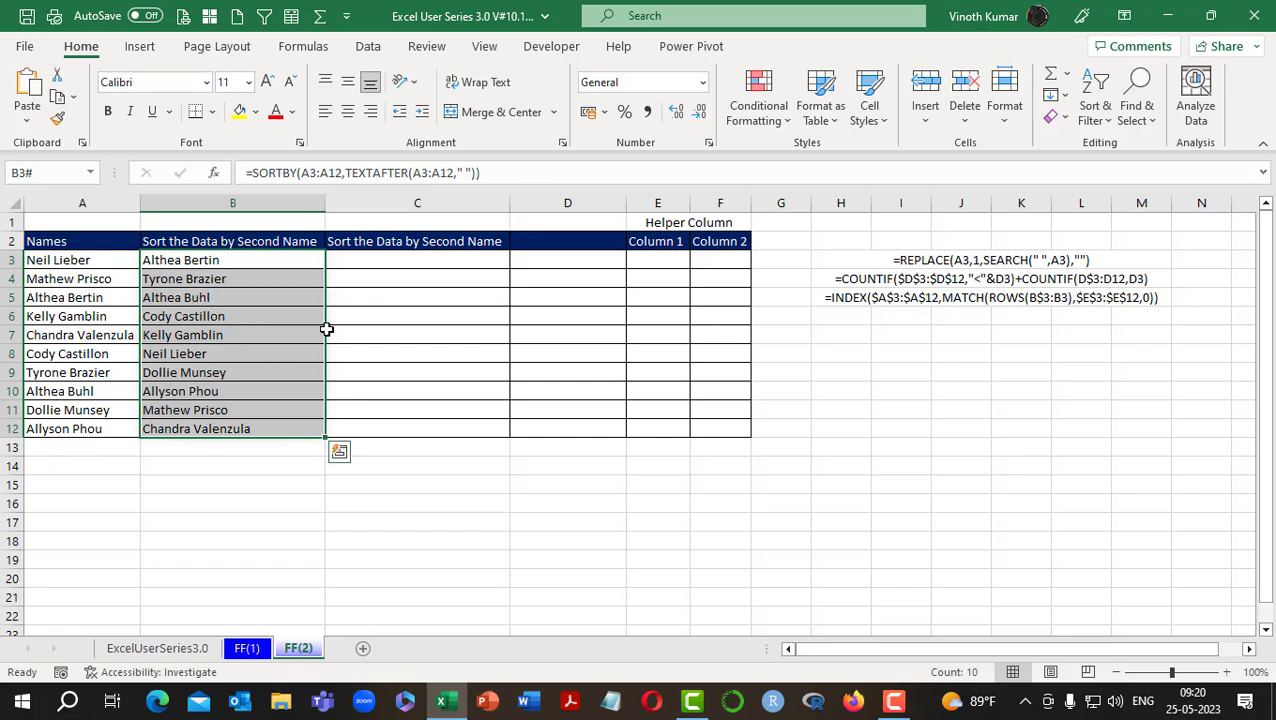
# Enter the formula =SEARCH(" ",A3) in cell E3 to find the position of the space in the name.
pyautogui.click(382, 262)
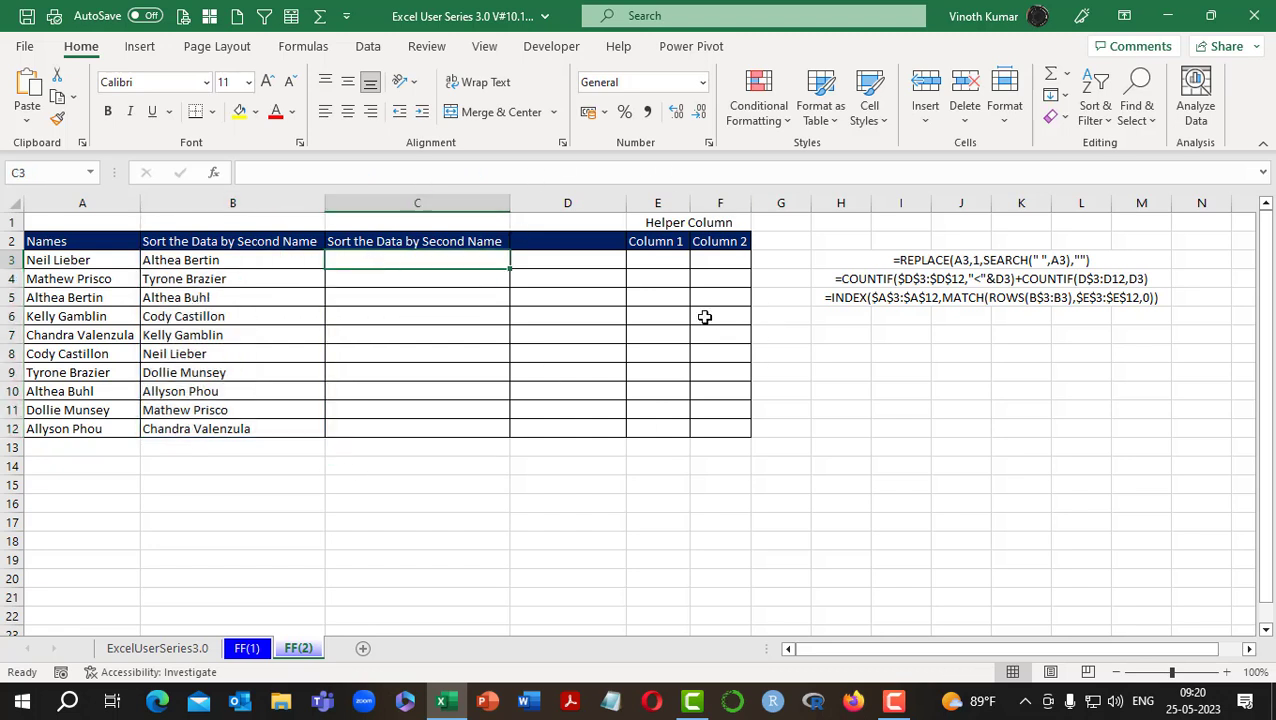
pyautogui.click(660, 259)
pyautogui.write('=')
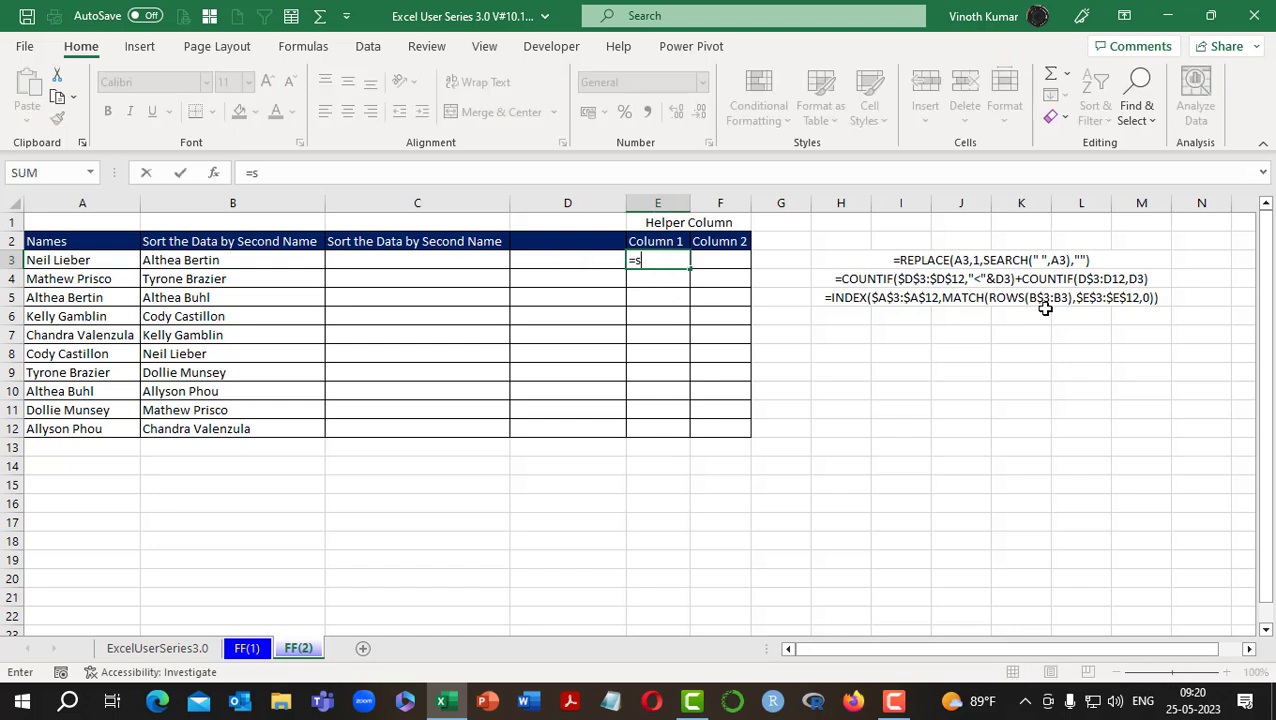
pyautogui.write('se')
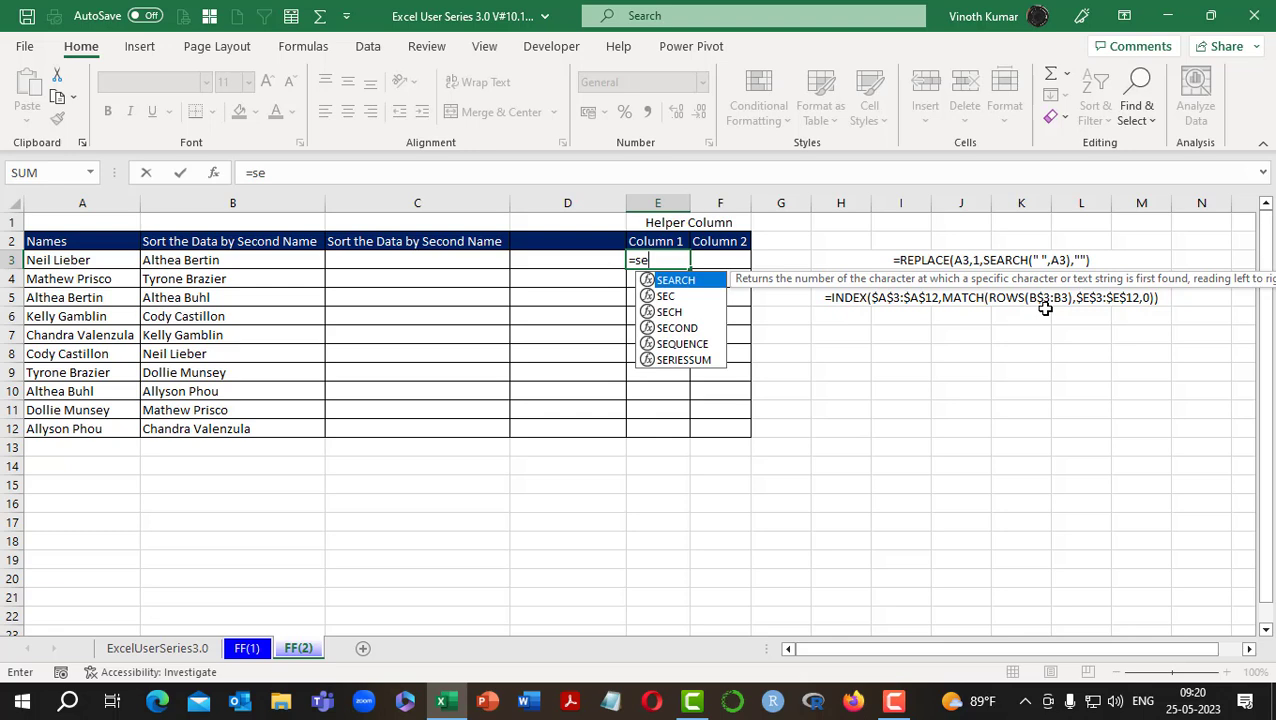
pyautogui.press('Tab')
pyautogui.write('" ",')
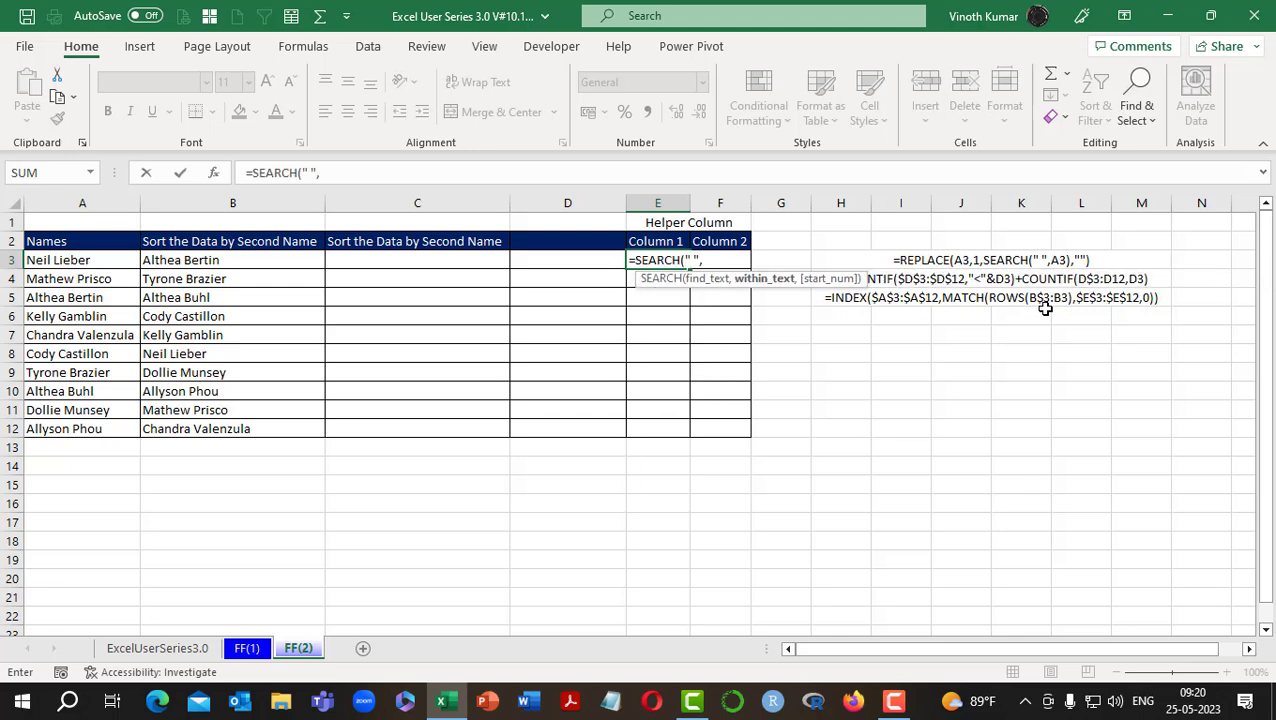
pyautogui.press('Left')
pyautogui.press('Left')
pyautogui.press('Left')
pyautogui.press('Left')
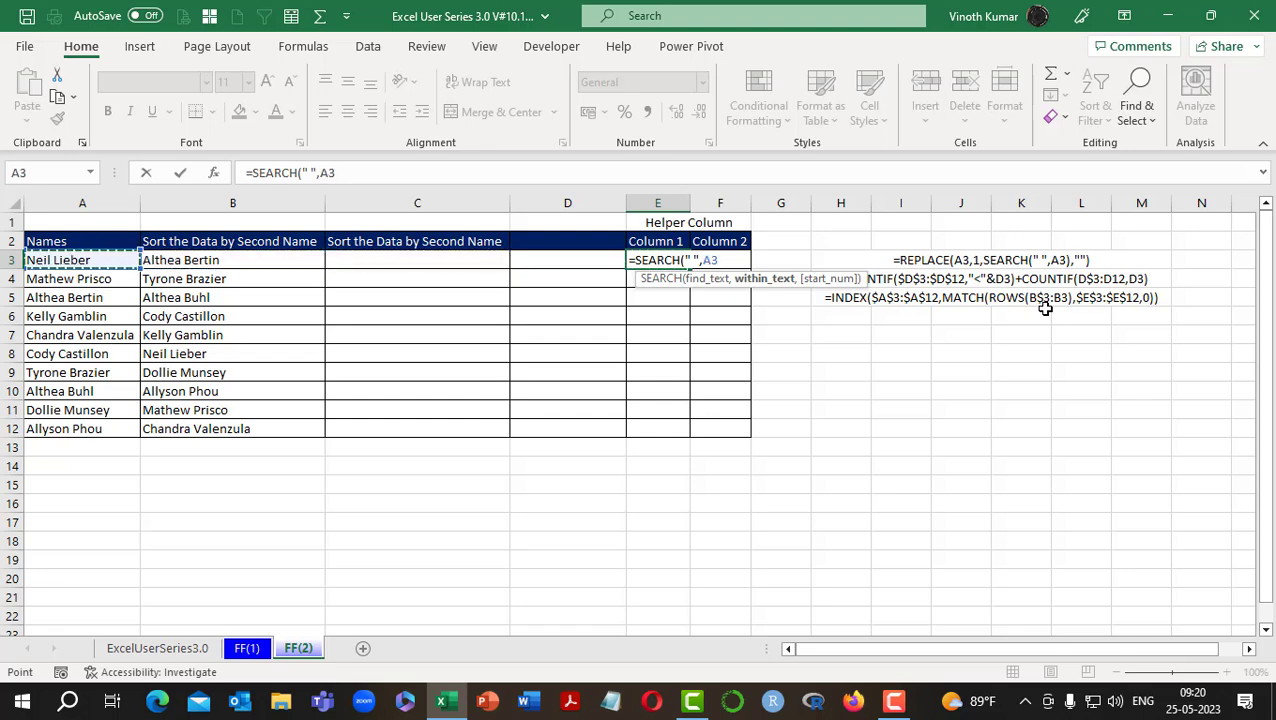
pyautogui.write(')')
pyautogui.hotkey('ctrl', 'Return')
# Wrap the SEARCH in E3 inside a REPLACE so the formula reads =REPLACE(A3,1,SEARCH(" ",A3),"").
pyautogui.press('F2')
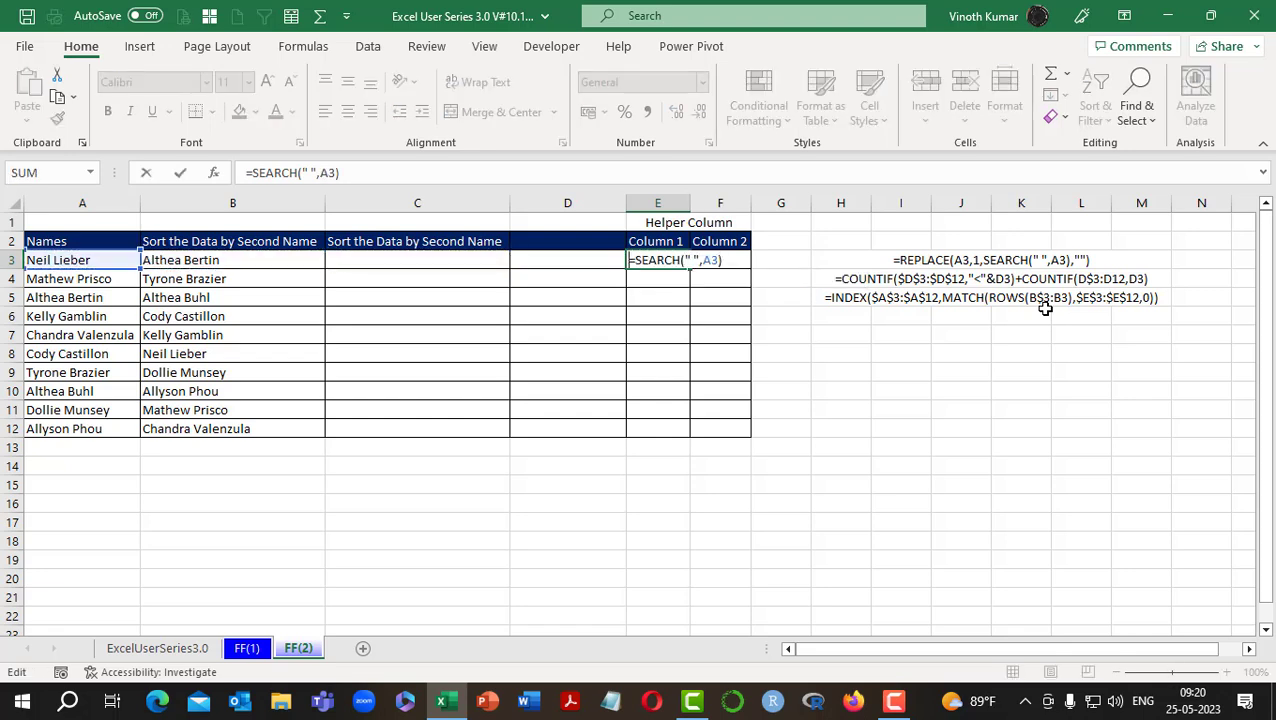
pyautogui.press('Home')
pyautogui.press('Right')
pyautogui.write('repl')
pyautogui.press('Tab')
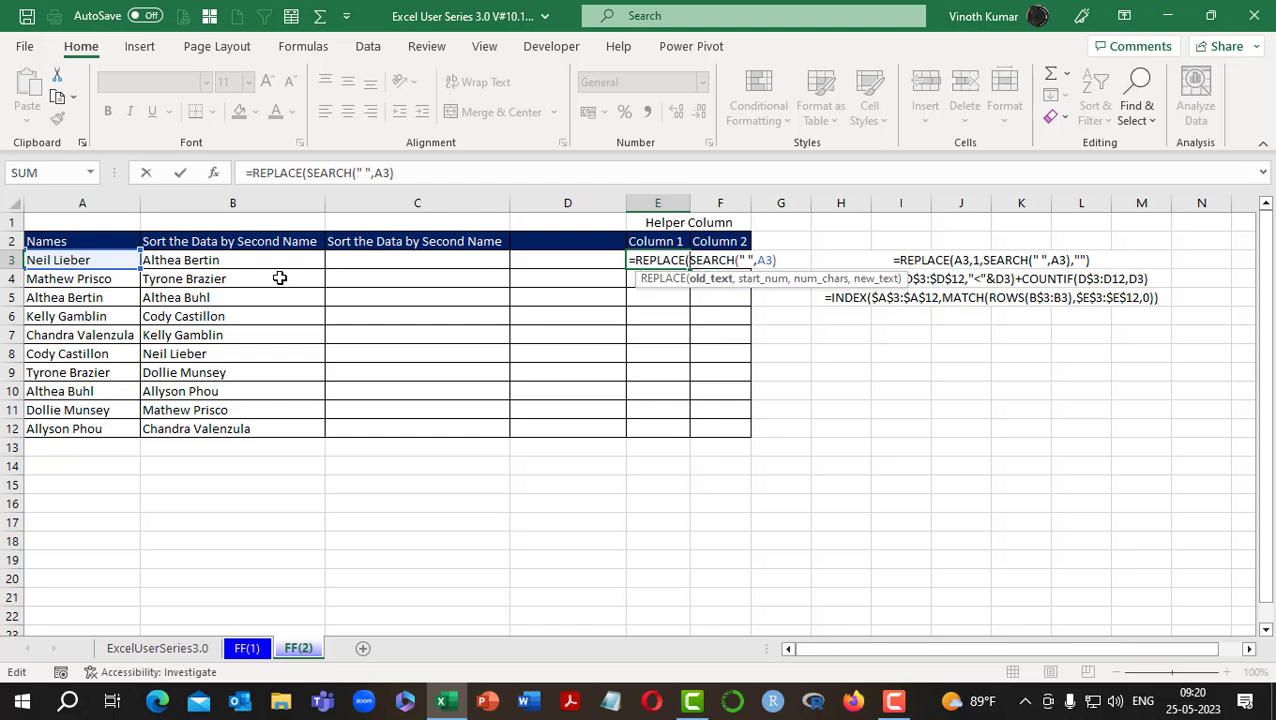
pyautogui.click(100, 259)
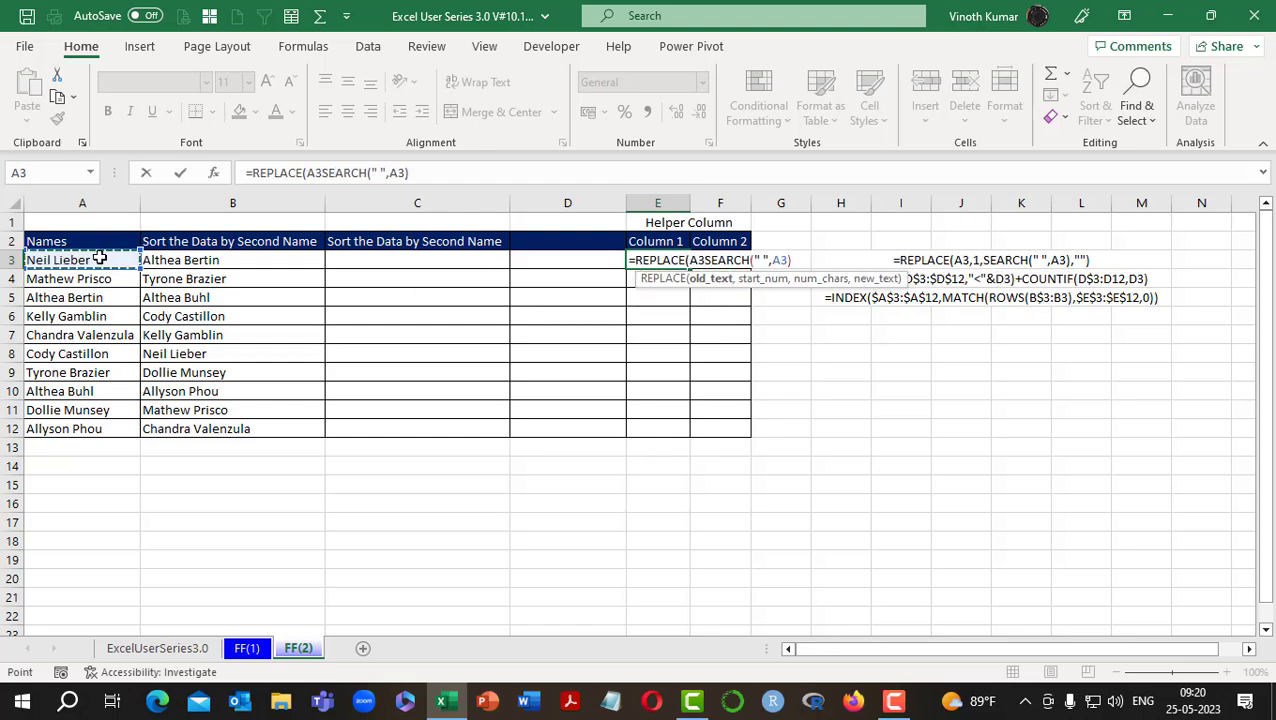
pyautogui.write(',')
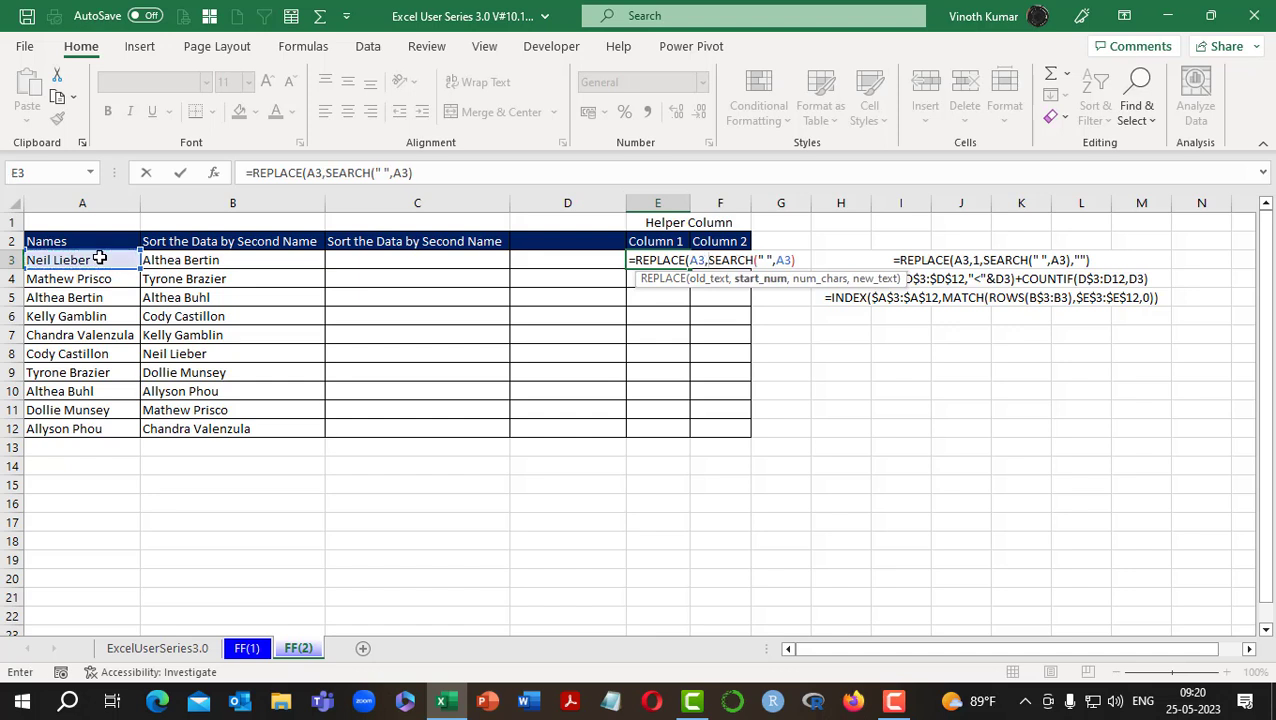
pyautogui.write('1')
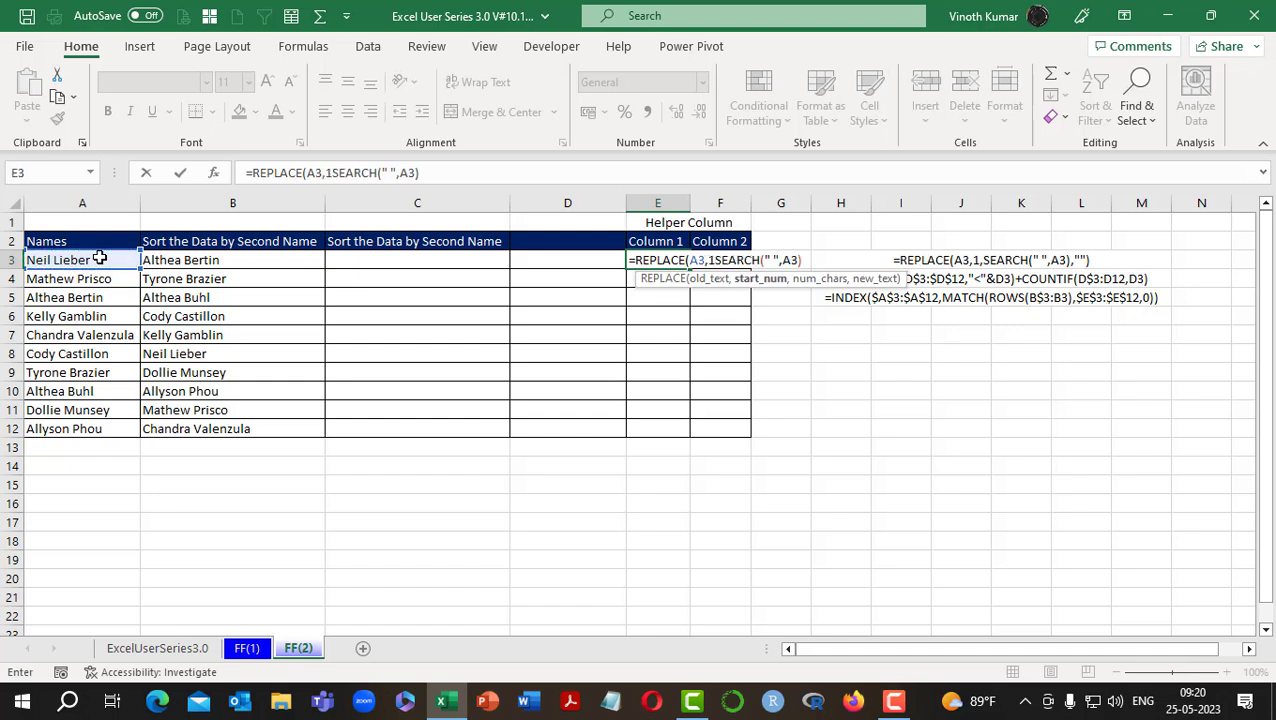
pyautogui.write(',')
pyautogui.press('F2')
pyautogui.press('End')
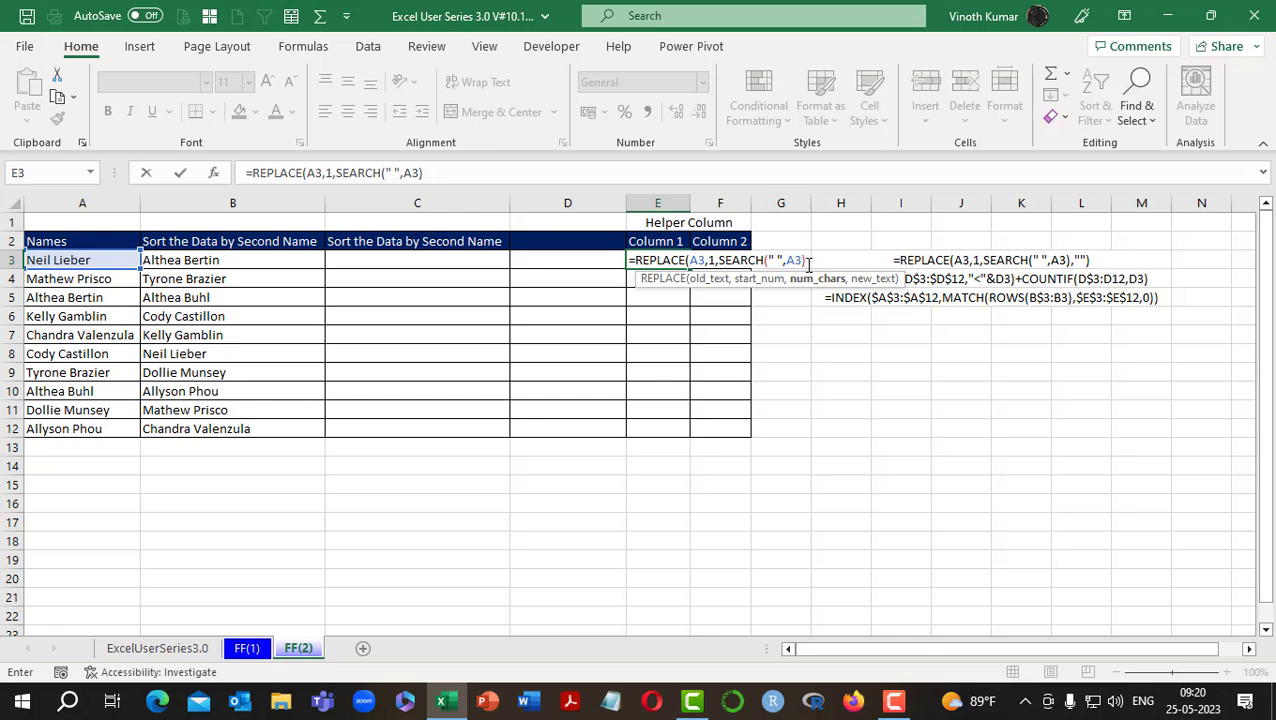
pyautogui.write(',')
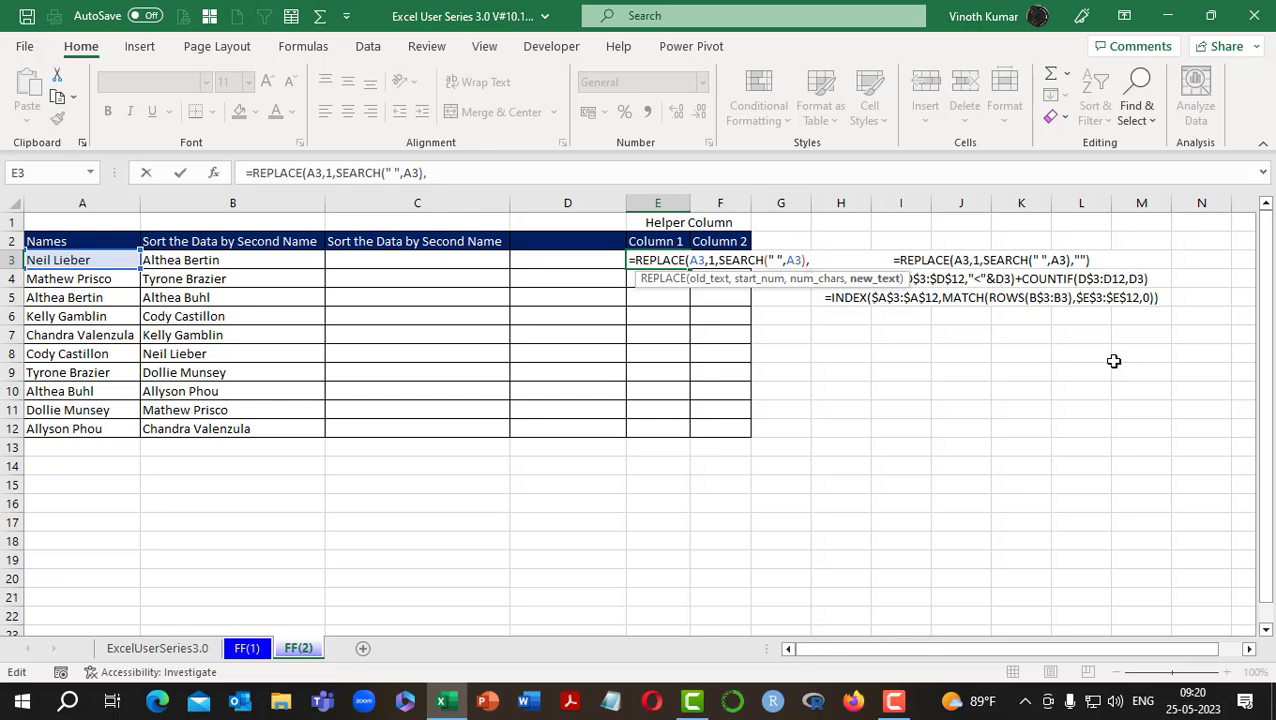
pyautogui.write('"")')
pyautogui.hotkey('ctrl', 'Return')
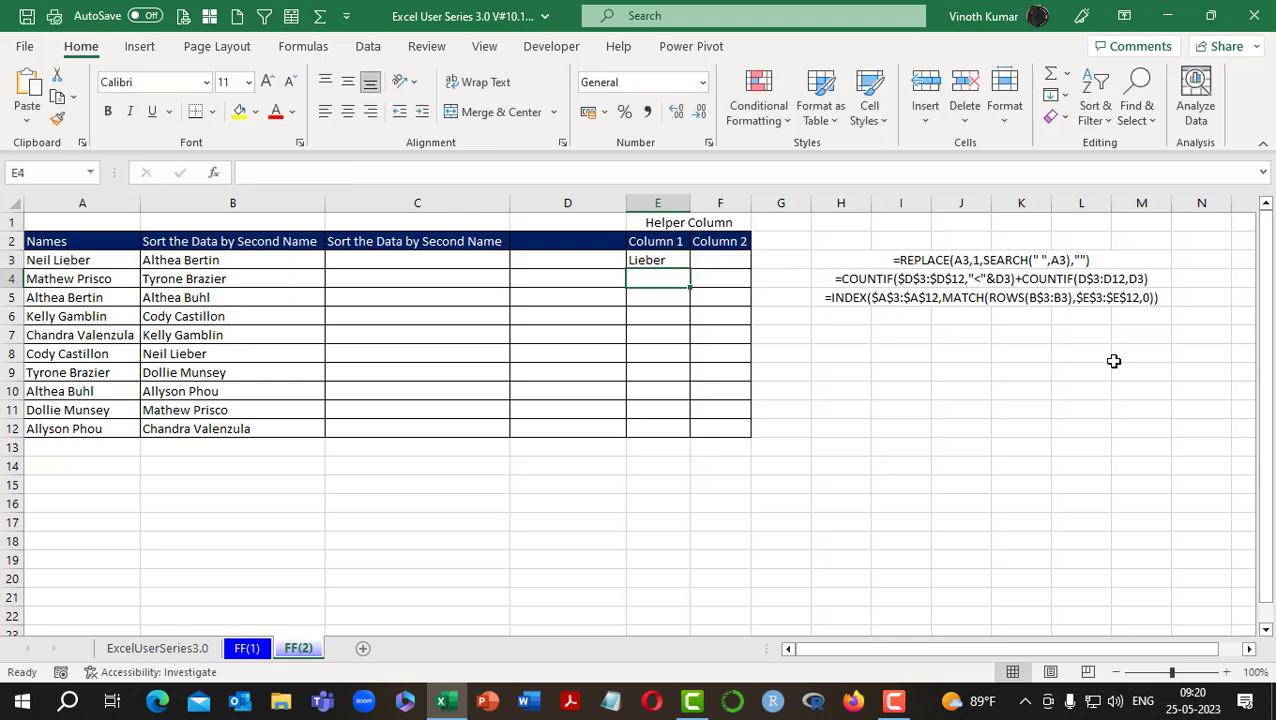
# Fill the REPLACE formula from E3 down through E12.
pyautogui.hotkey('shift', 'Down')
pyautogui.hotkey('shift', 'Down')
pyautogui.hotkey('shift', 'Down')
pyautogui.hotkey('shift', 'Down')
pyautogui.hotkey('shift', 'Down')
pyautogui.hotkey('shift', 'Down')
pyautogui.hotkey('shift', 'Down')
pyautogui.hotkey('shift', 'Down')
pyautogui.hotkey('shift', 'Down')
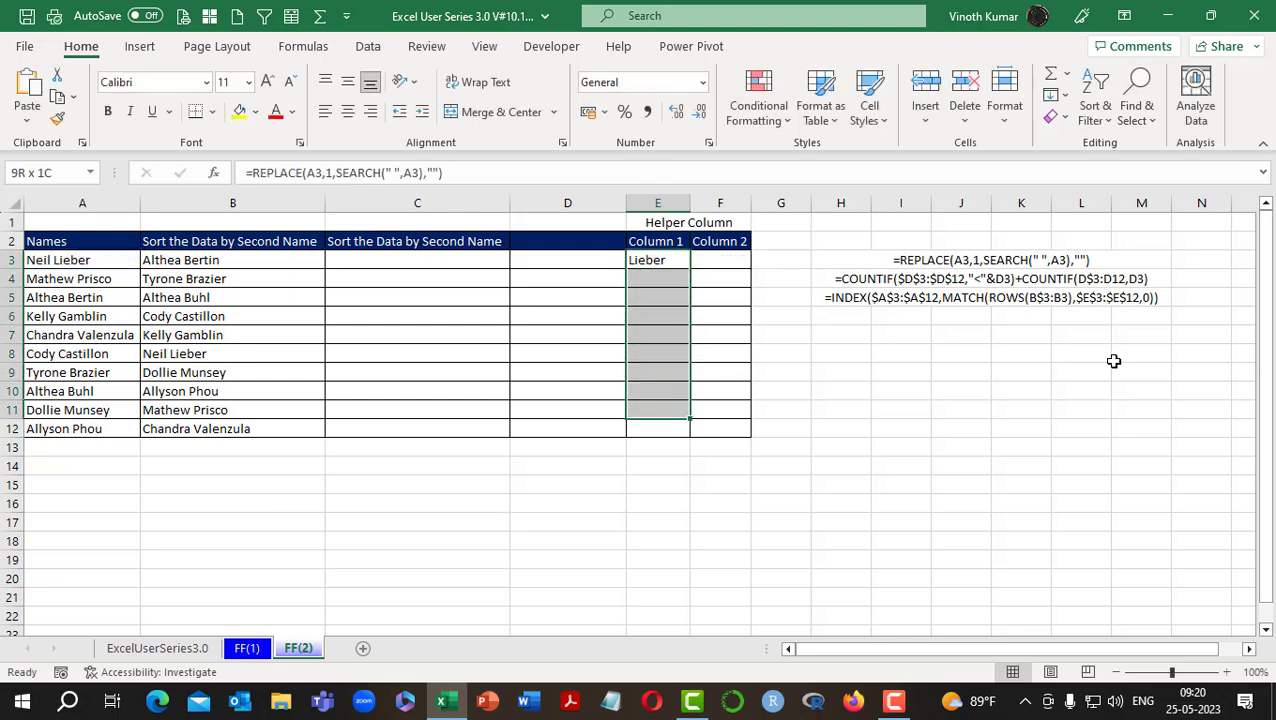
pyautogui.hotkey('ctrl', 'd')
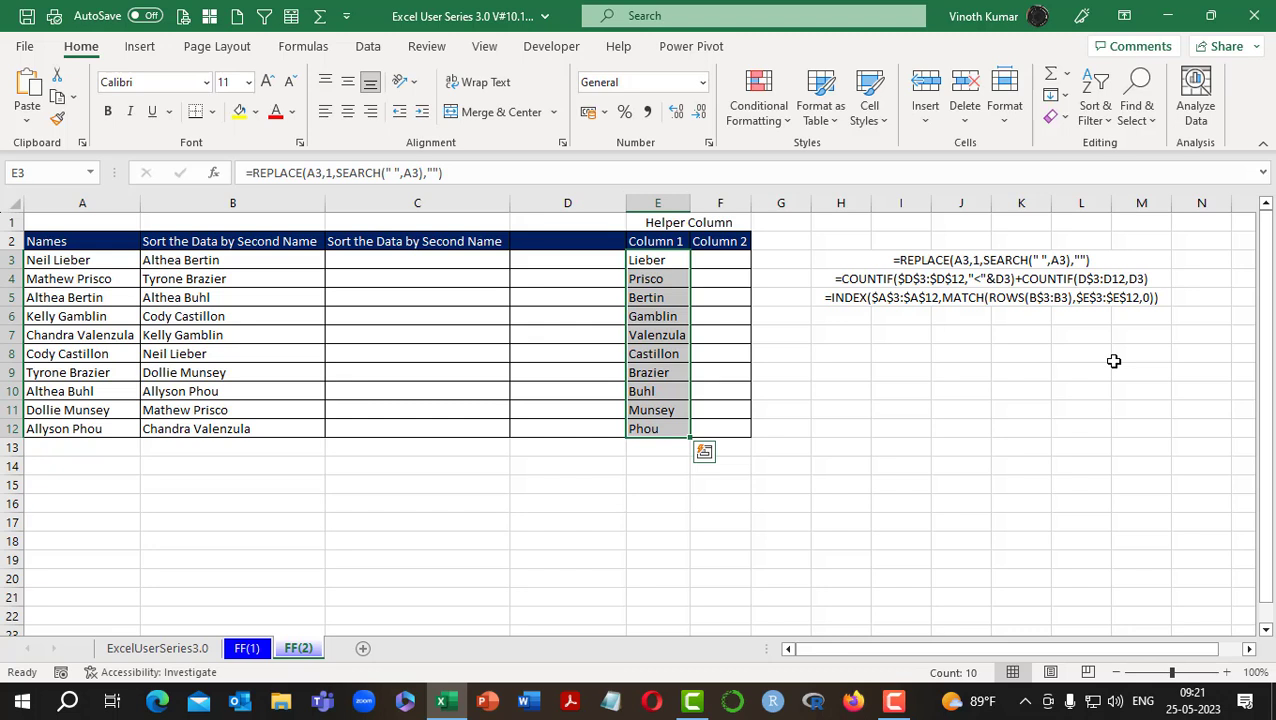
# Start the ranking formula in F3 with =COUNTIF($E$3:$E$12,"<"&E3 using an absolute range.
pyautogui.press('Right')
pyautogui.press('Right')
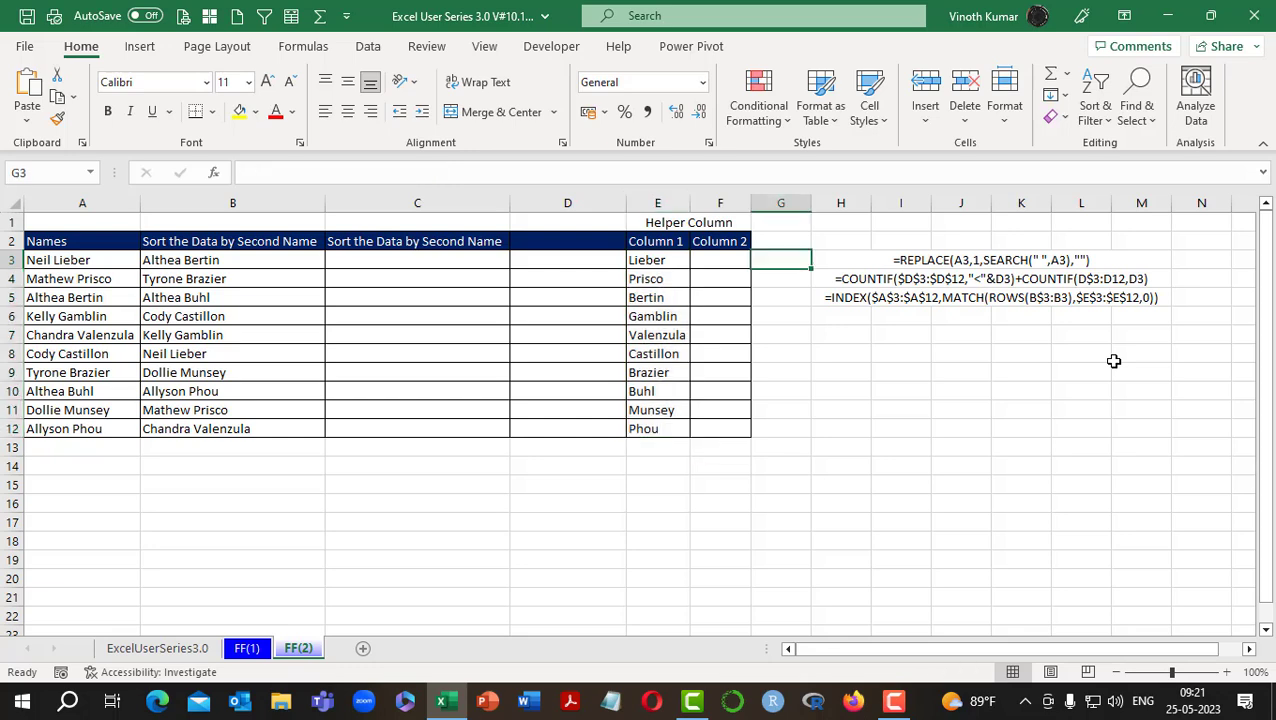
pyautogui.press('Left')
pyautogui.write('=coun')
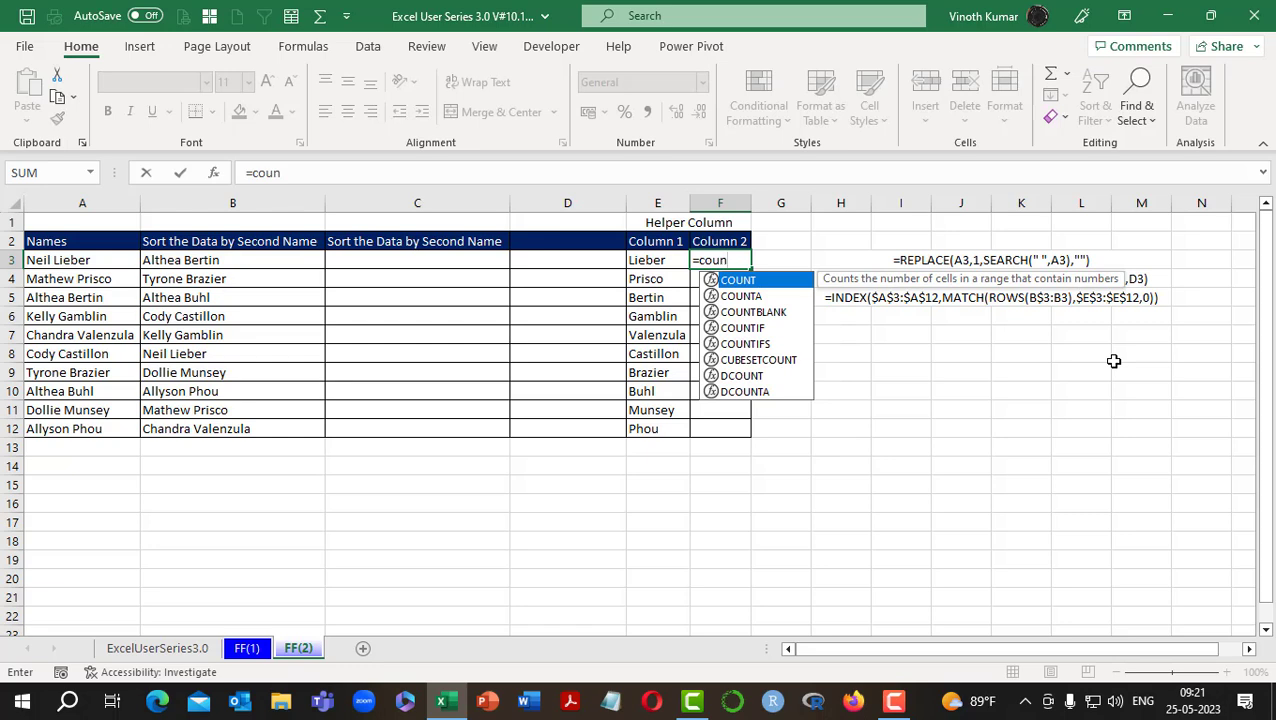
pyautogui.press('Down')
pyautogui.press('Down')
pyautogui.press('Down')
pyautogui.press('Tab')
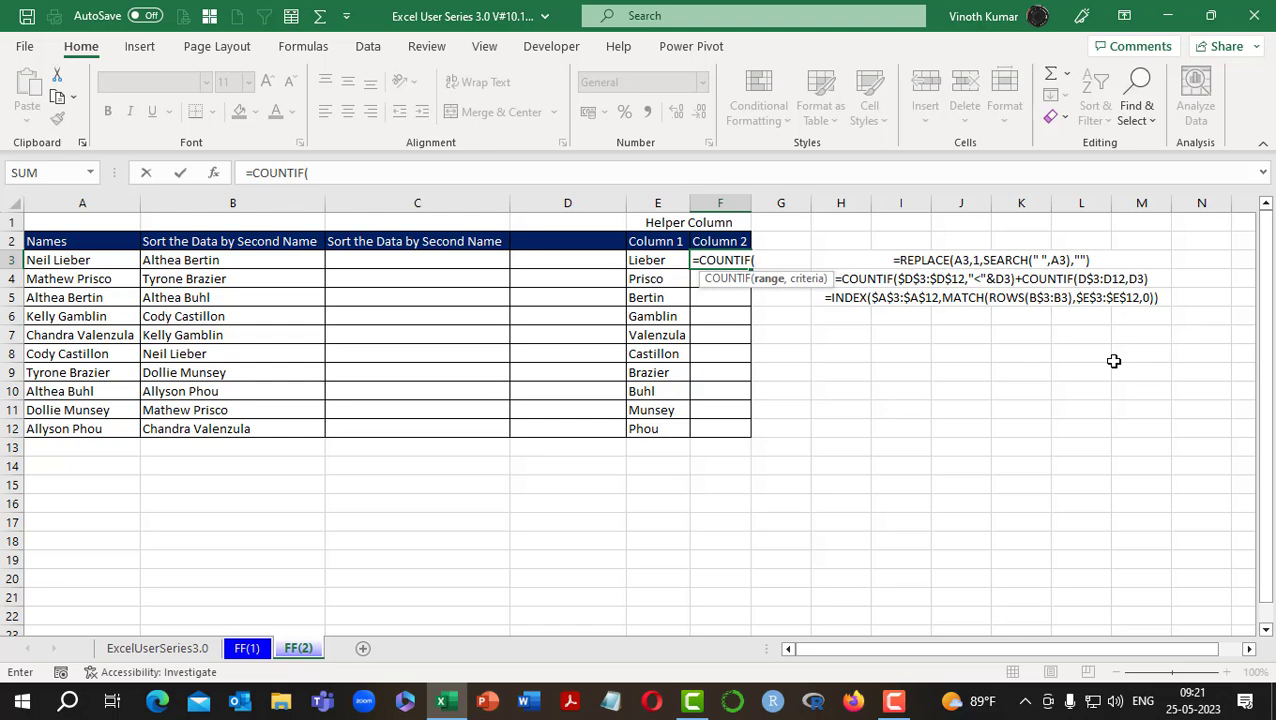
pyautogui.press('Left')
pyautogui.hotkey('ctrl', 'shift', 'Down')
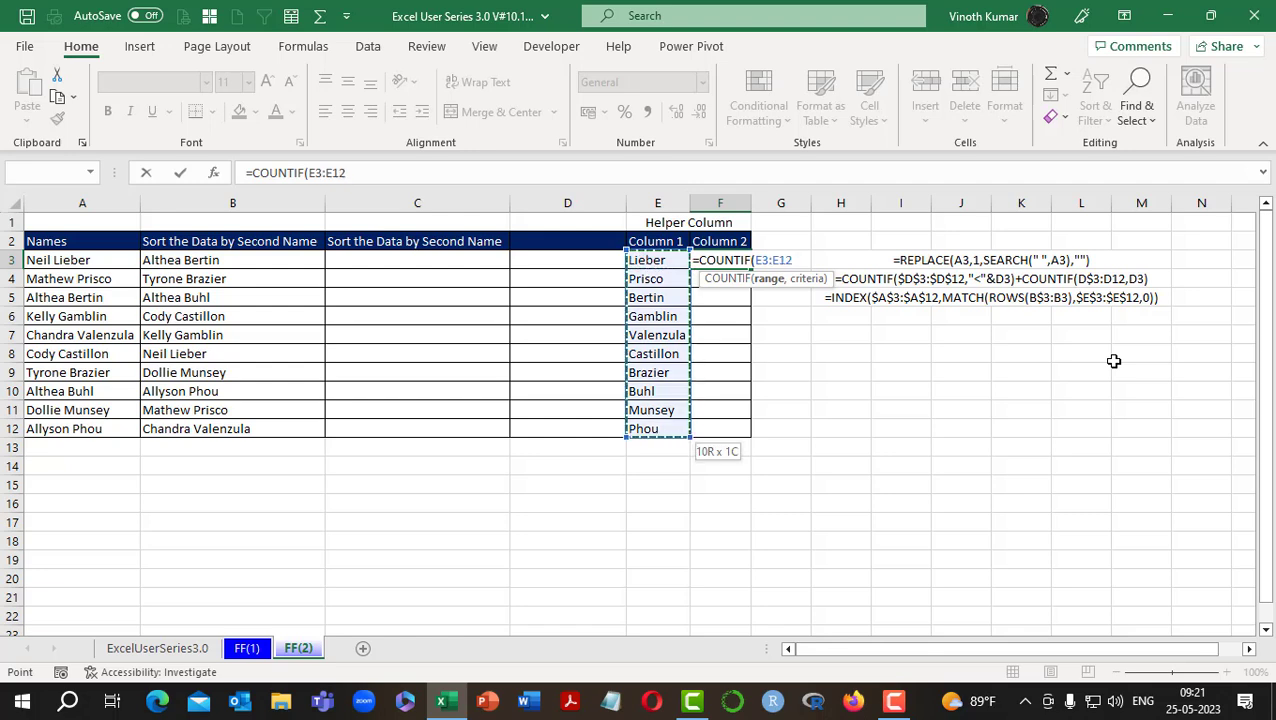
pyautogui.press('F4')
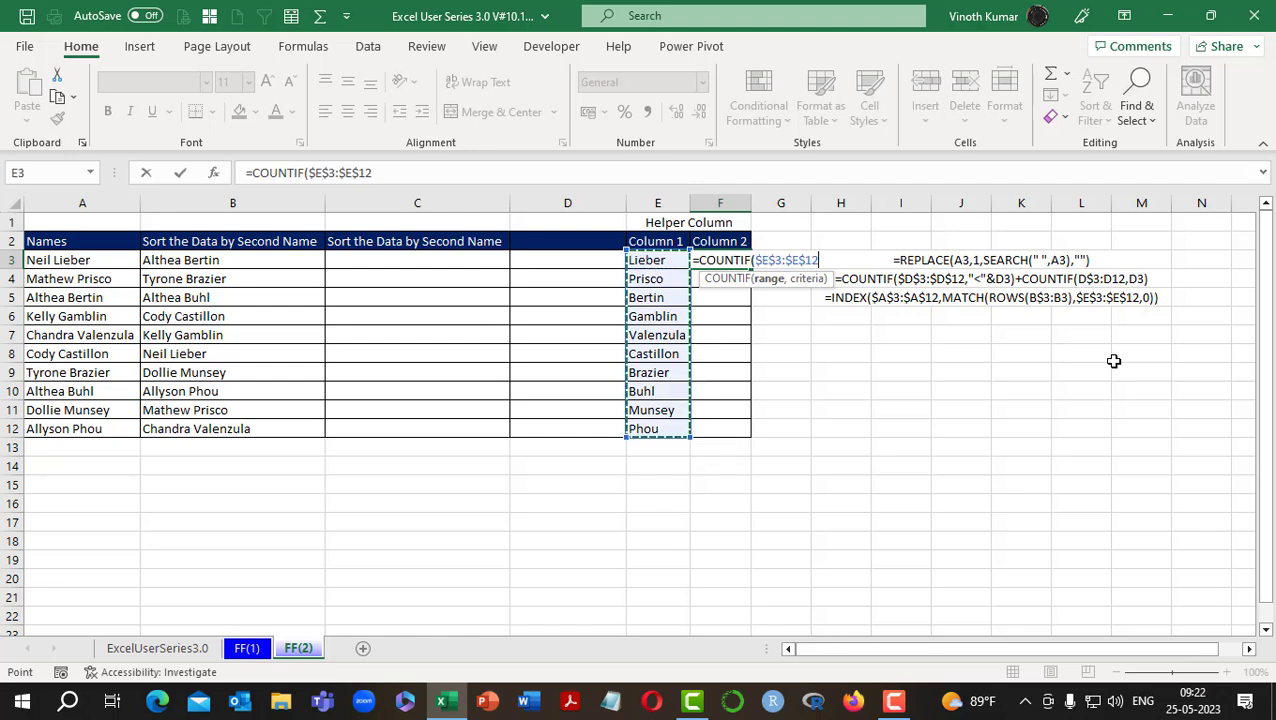
pyautogui.write(',')
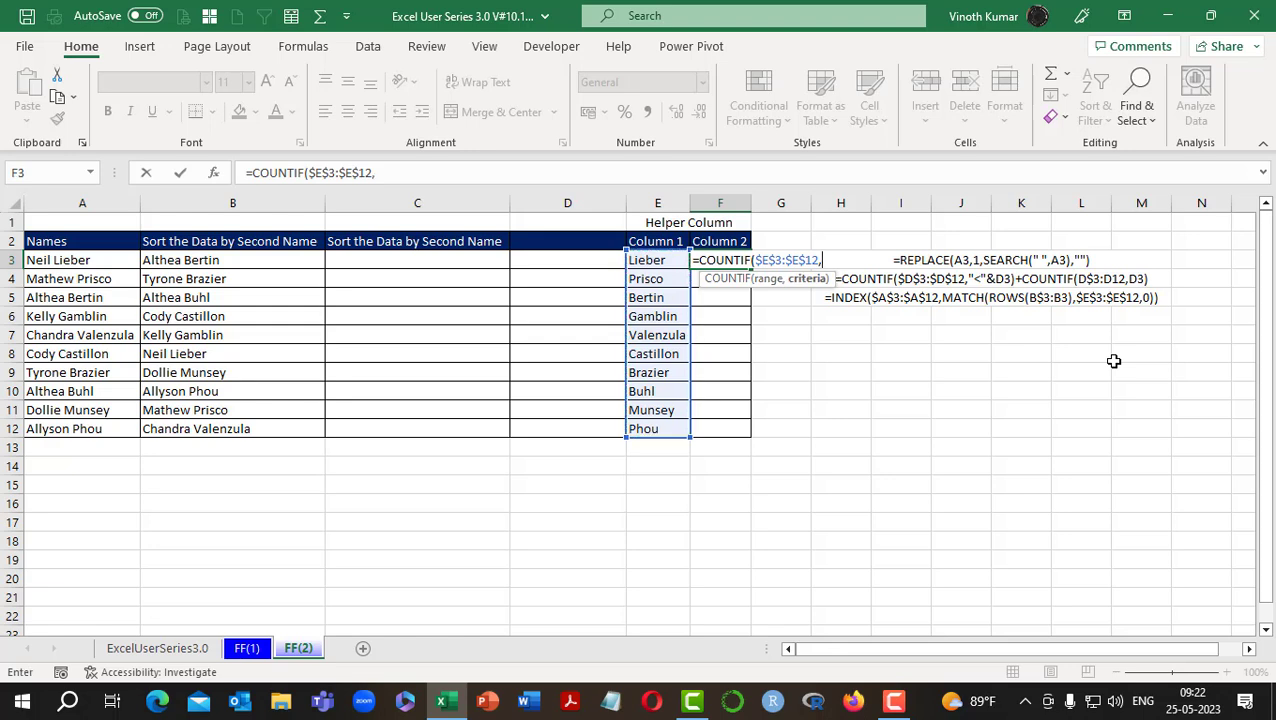
pyautogui.write('"<"&')
pyautogui.press('Left')
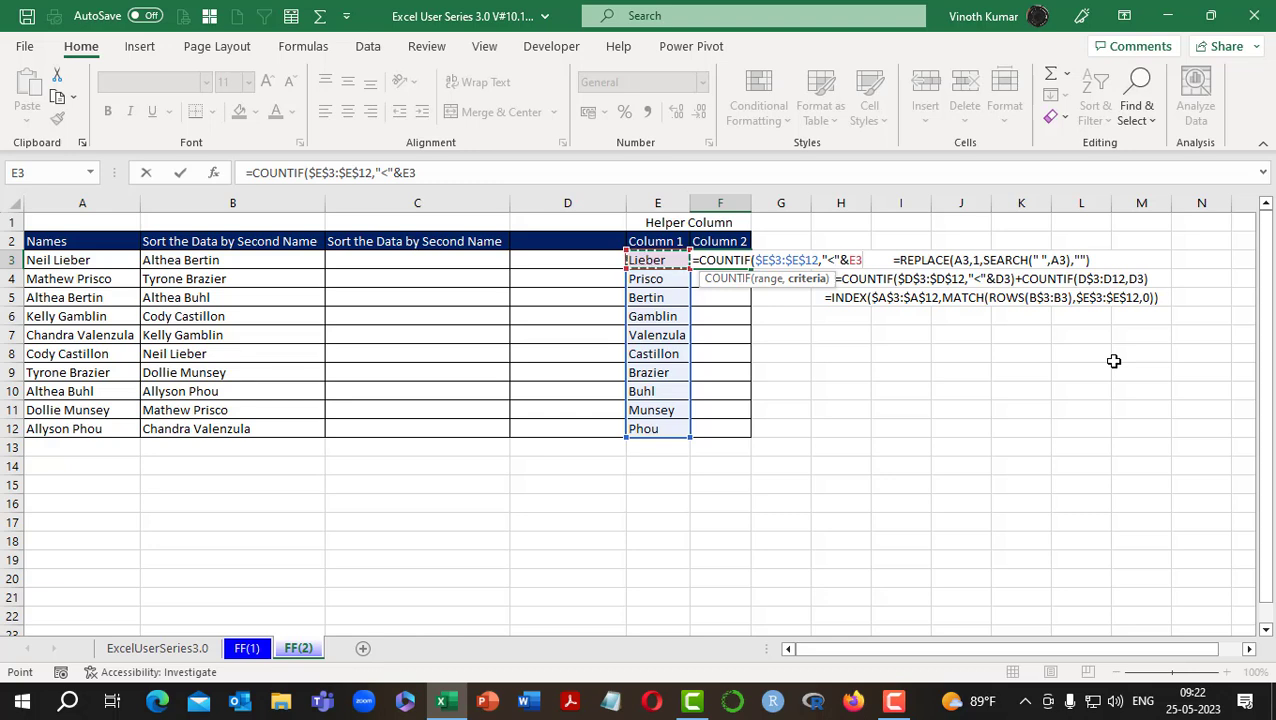
# Complete the F3 formula by adding +COUNTIF(E$3:E12,E3) with only the range's starting row locked, and enter it.
pyautogui.write(')+count')
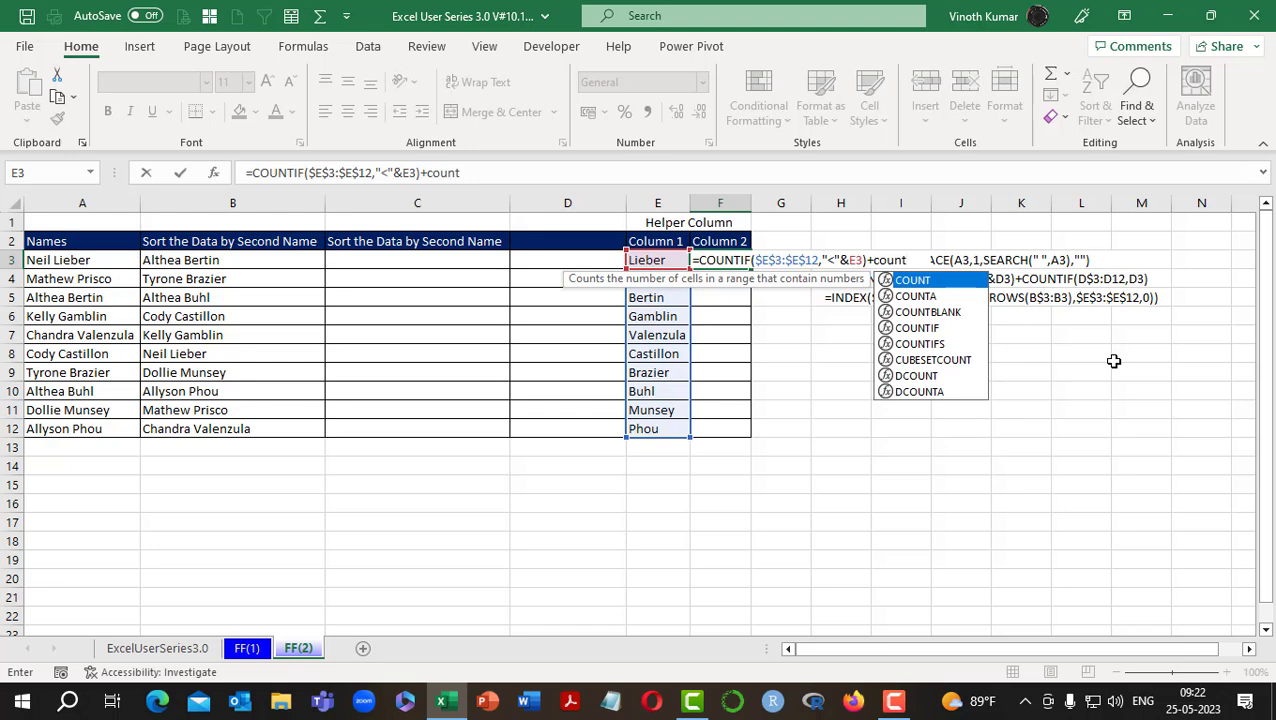
pyautogui.press('Down')
pyautogui.press('Down')
pyautogui.press('Down')
pyautogui.press('Tab')
pyautogui.press('Left')
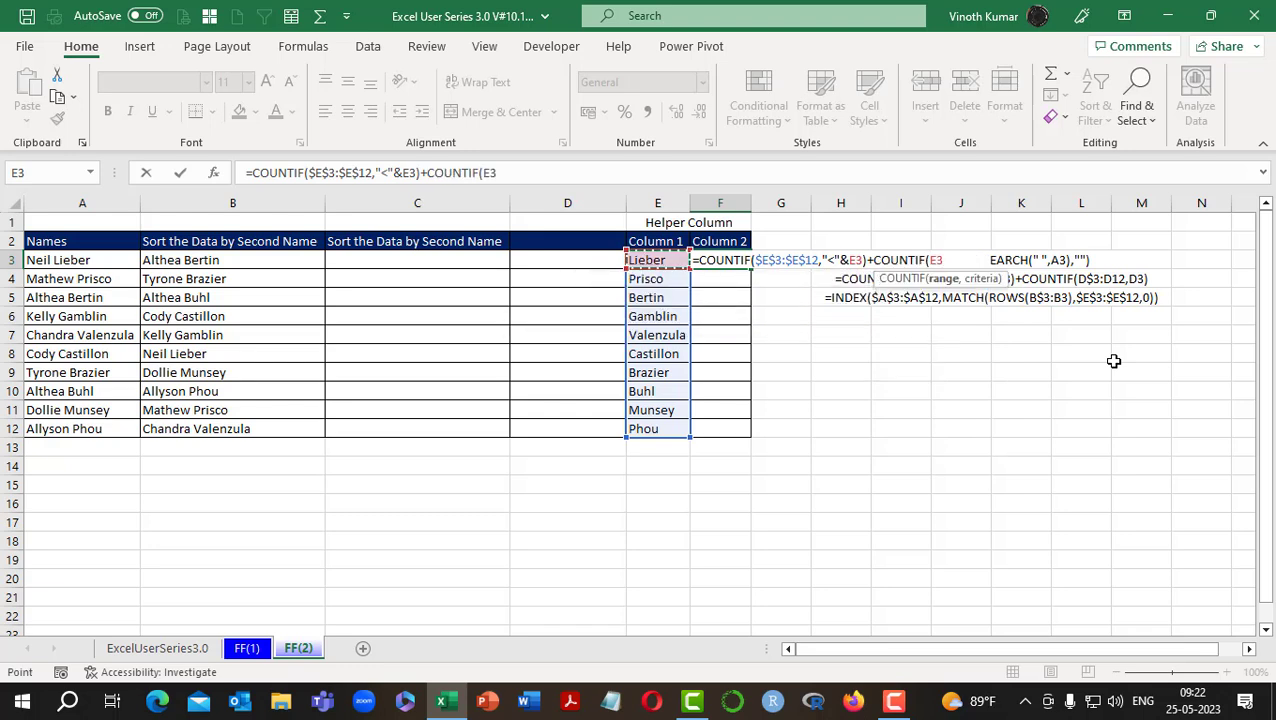
pyautogui.hotkey('ctrl', 'shift', 'Down')
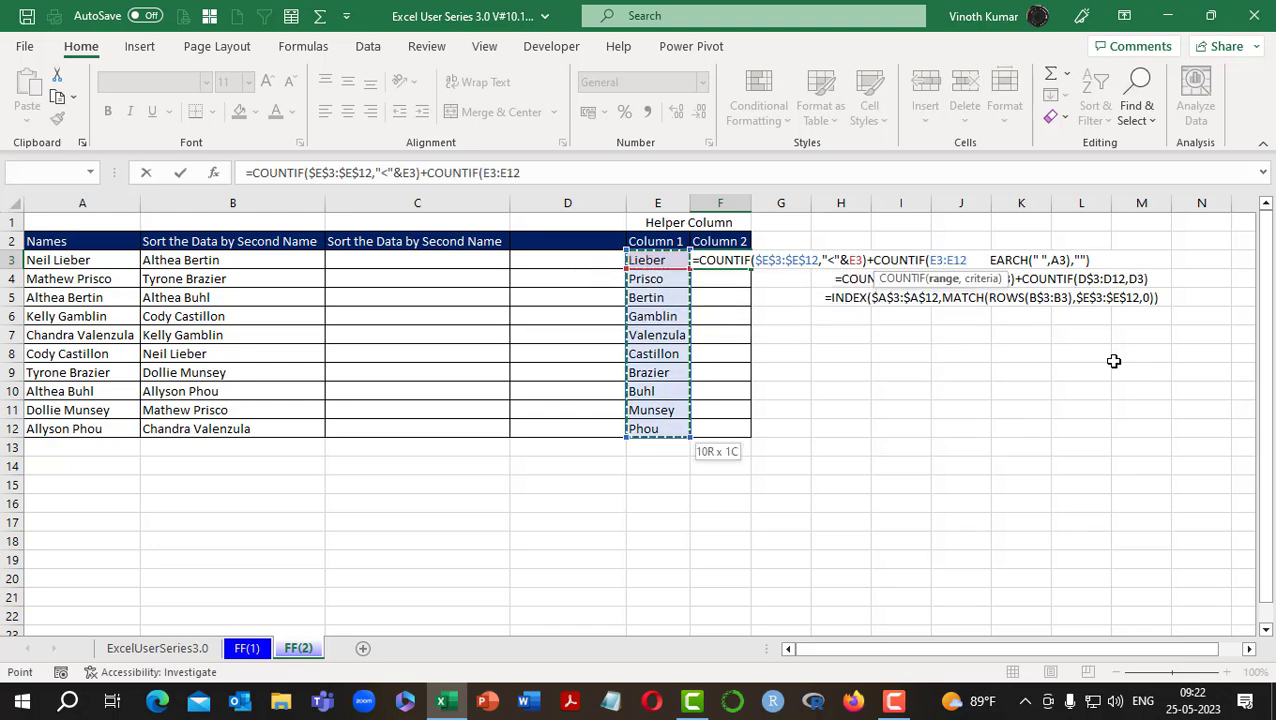
pyautogui.click(936, 262)
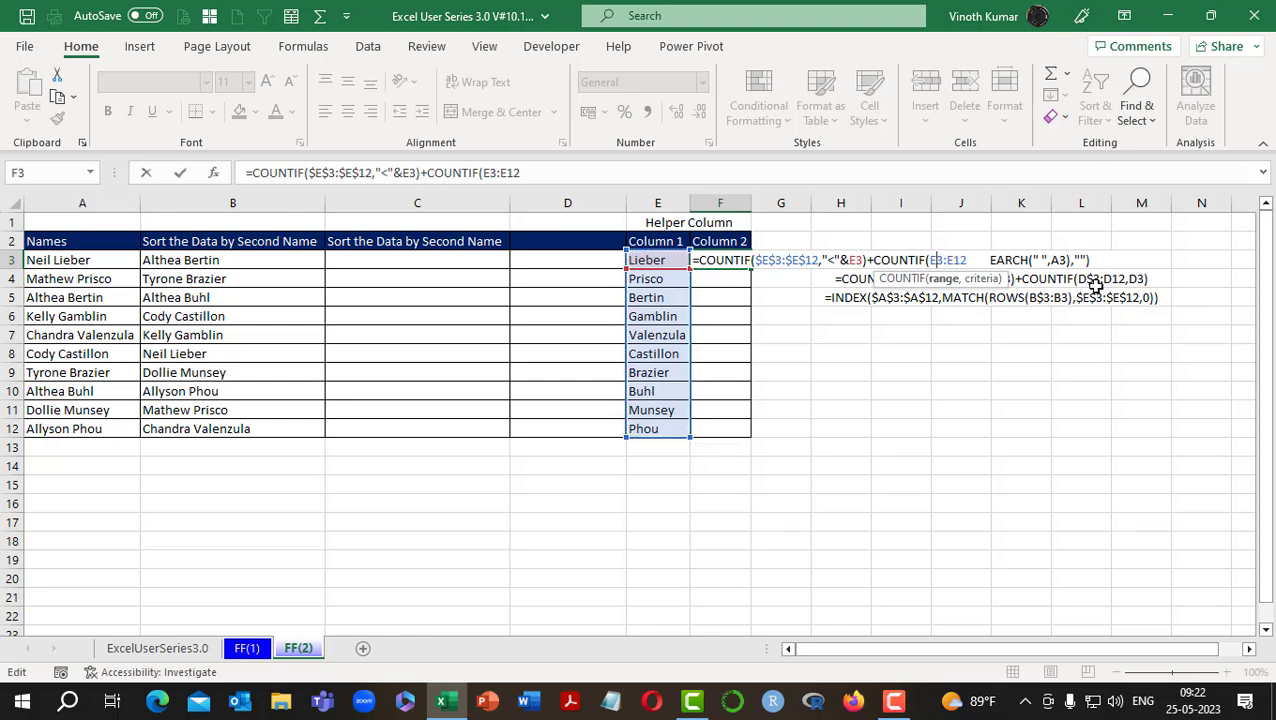
pyautogui.press('F4')
pyautogui.click(978, 262)
pyautogui.write(',')
pyautogui.click(655, 260)
pyautogui.write(')')
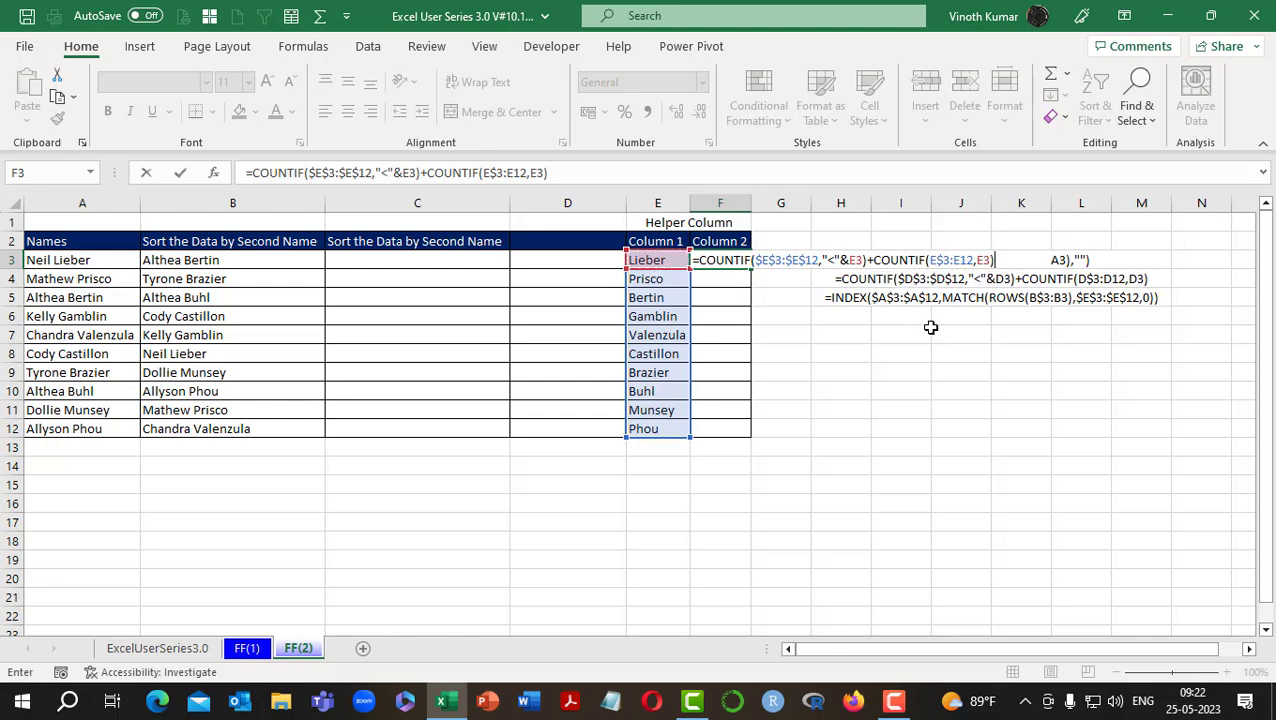
pyautogui.hotkey('ctrl', 'Return')
# Fill the COUNTIF formula from F3 down through F12.
pyautogui.hotkey('shift', 'Down')
pyautogui.hotkey('shift', 'Down')
pyautogui.hotkey('shift', 'Down')
pyautogui.hotkey('shift', 'Down')
pyautogui.hotkey('shift', 'Down')
pyautogui.hotkey('shift', 'Down')
pyautogui.hotkey('shift', 'Down')
pyautogui.hotkey('shift', 'Down')
pyautogui.hotkey('shift', 'Down')
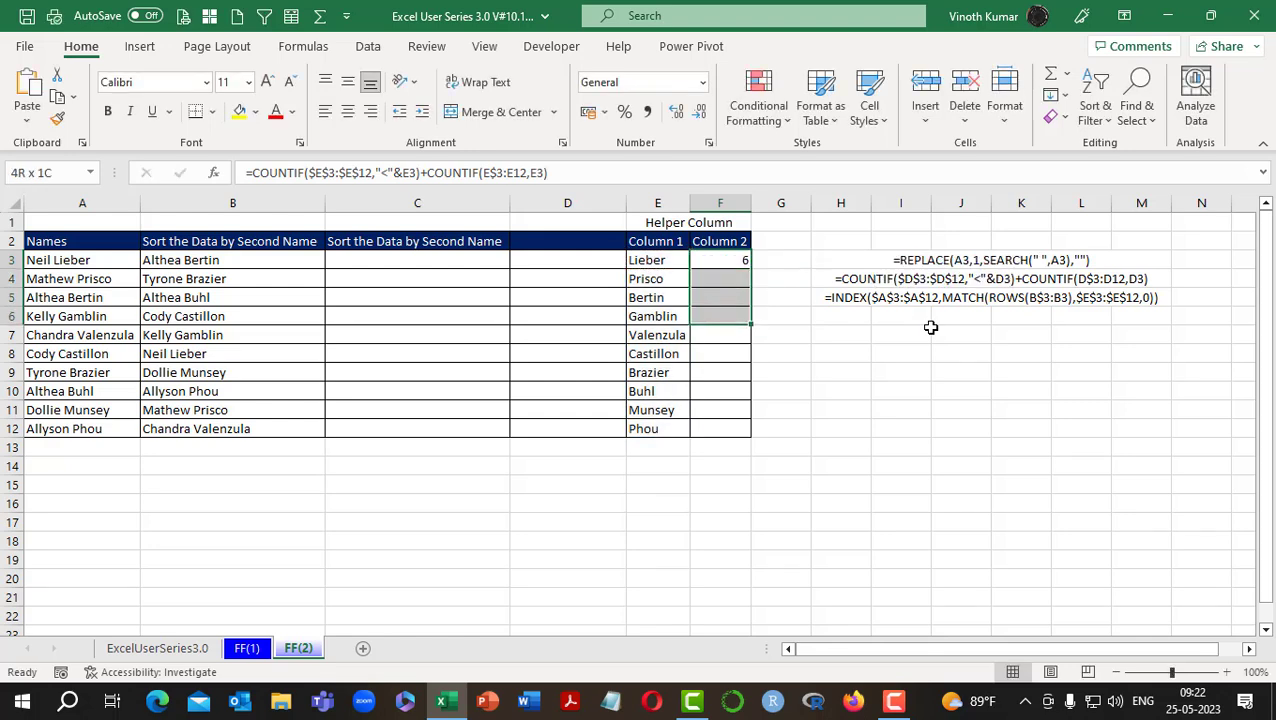
pyautogui.hotkey('ctrl', 'd')
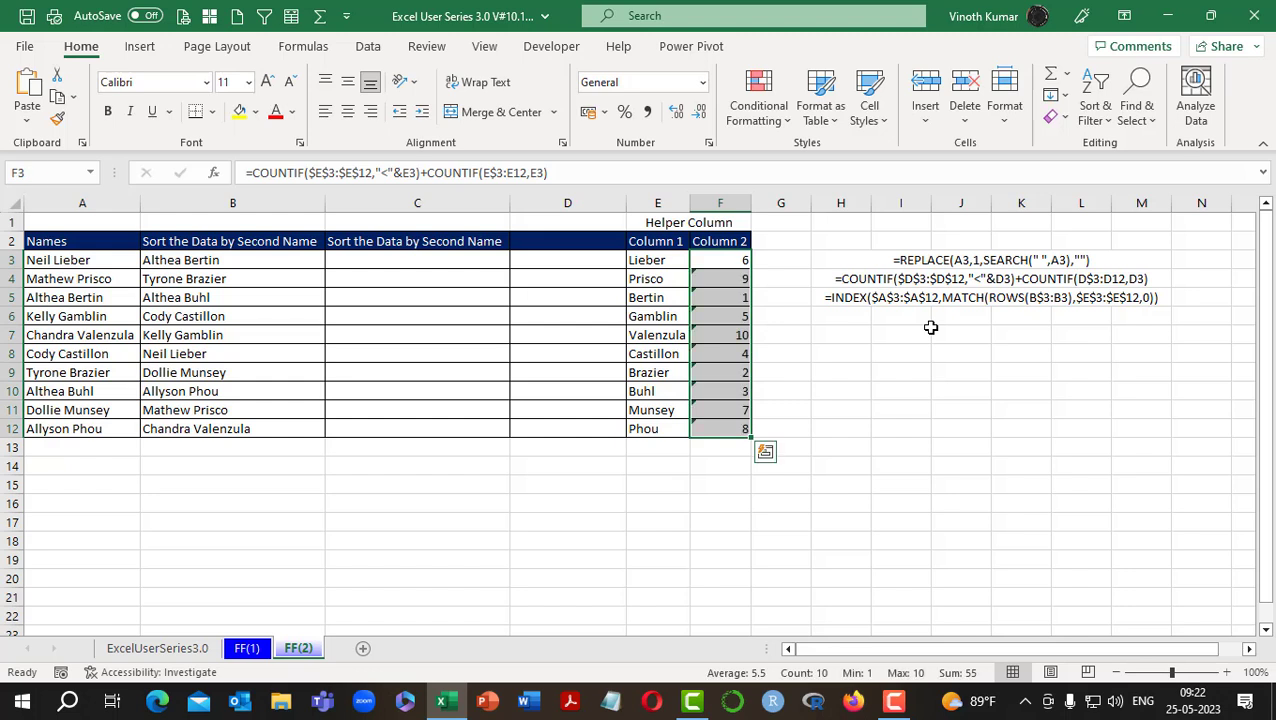
# Start the lookup formula in C3 with =INDEX($A$3:$A$12, using the names in column A as an absolute range.
pyautogui.press('Left')
pyautogui.press('Left')
pyautogui.press('Left')
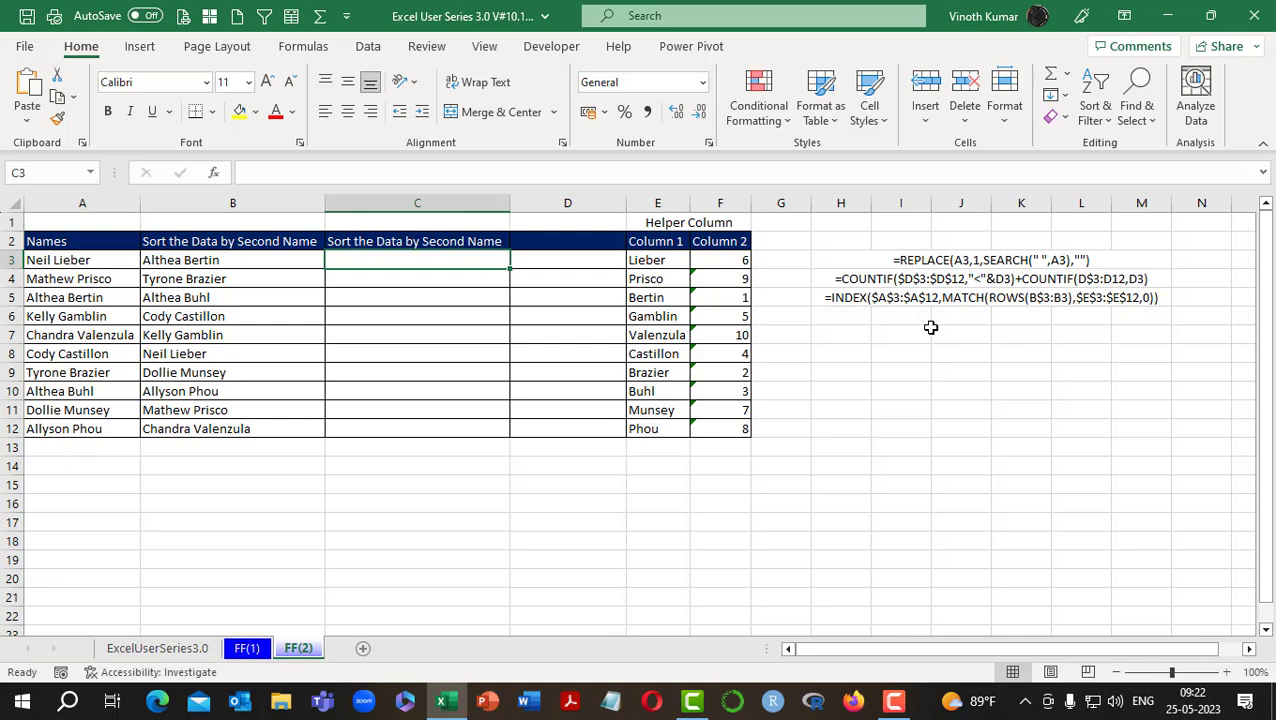
pyautogui.write('=in')
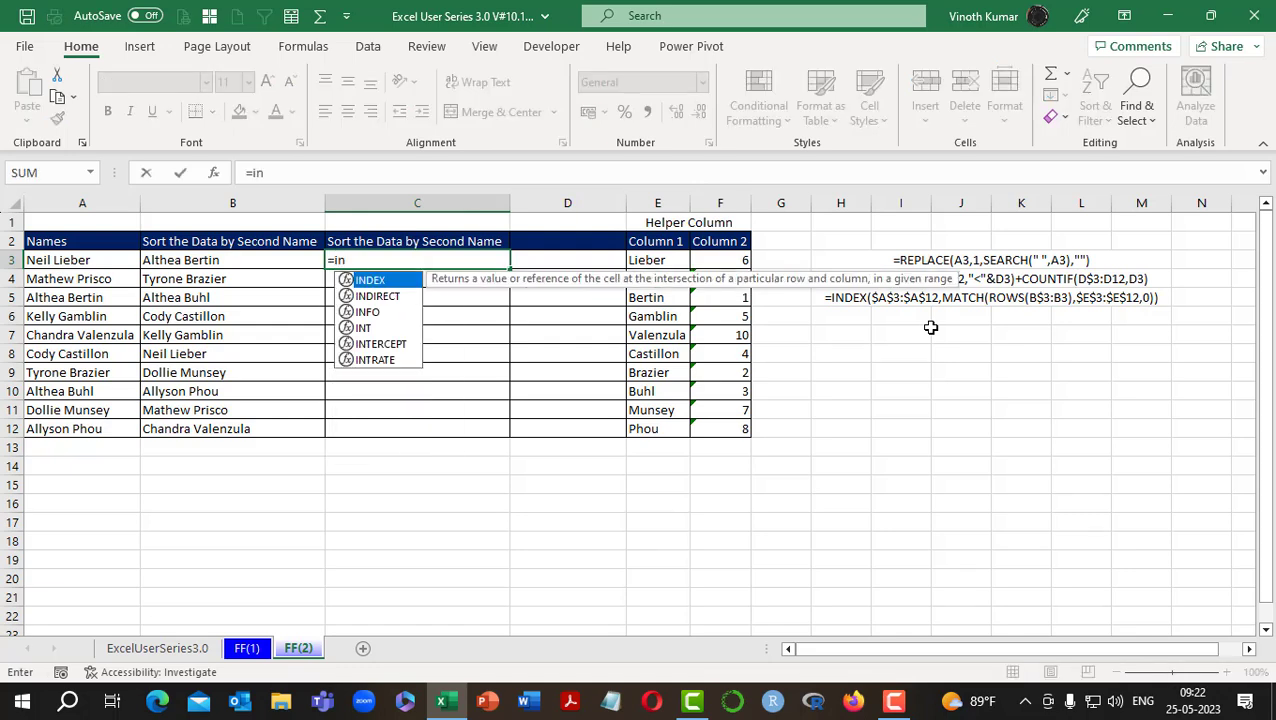
pyautogui.press('Tab')
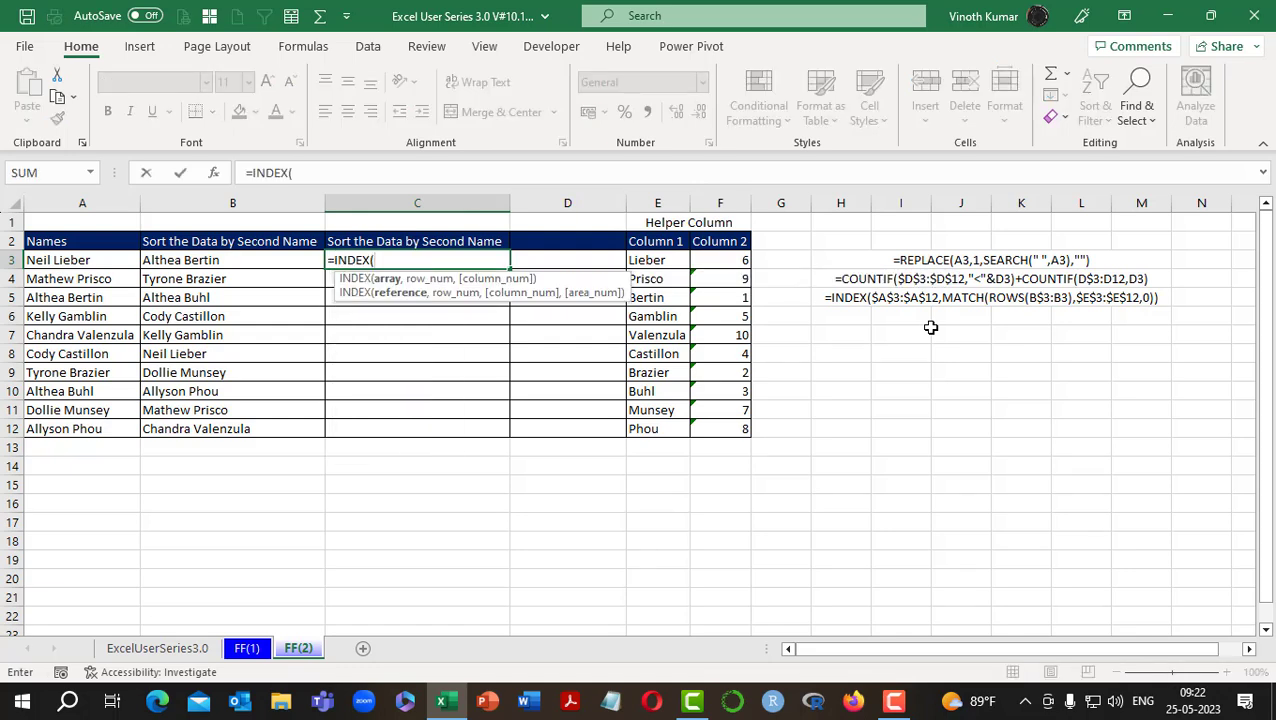
pyautogui.press('Left')
pyautogui.press('Left')
pyautogui.hotkey('ctrl', 'shift', 'Down')
pyautogui.press('F4')
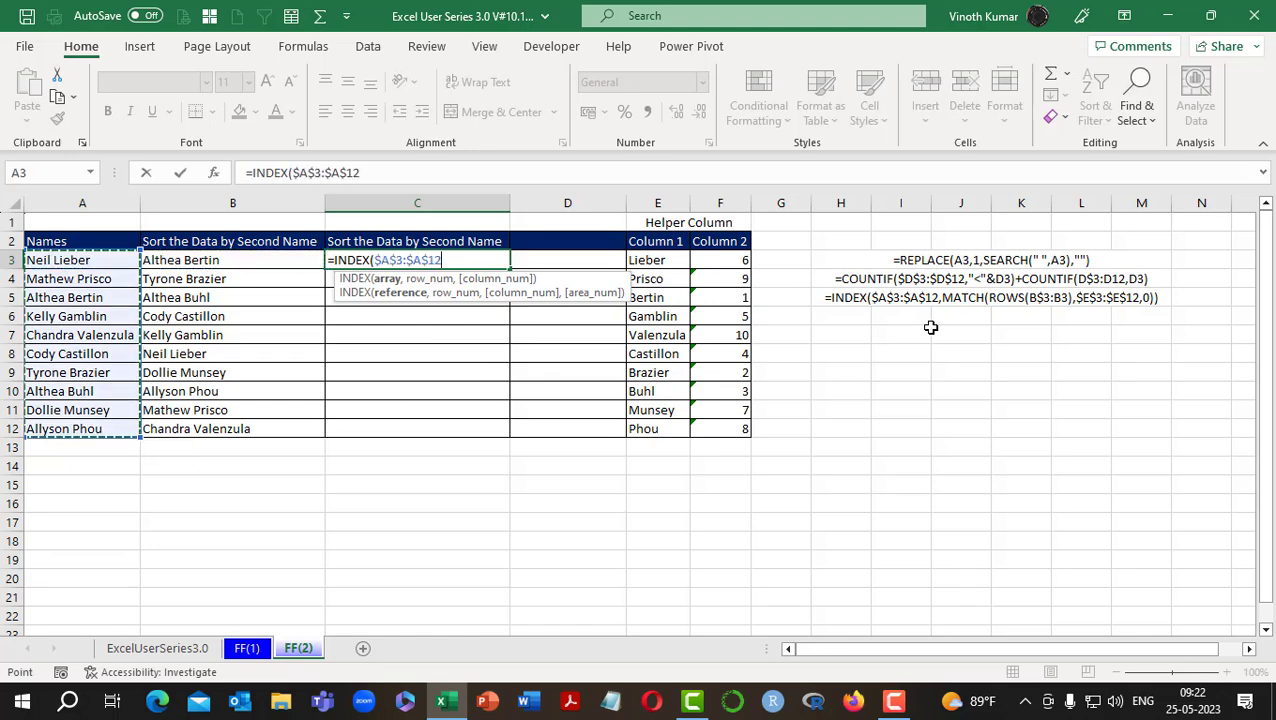
# Extend the C3 formula with ,MATCH(ROWS(C$3:C3), locking only the starting row of the range.
pyautogui.write(',mat')
pyautogui.press('Tab')
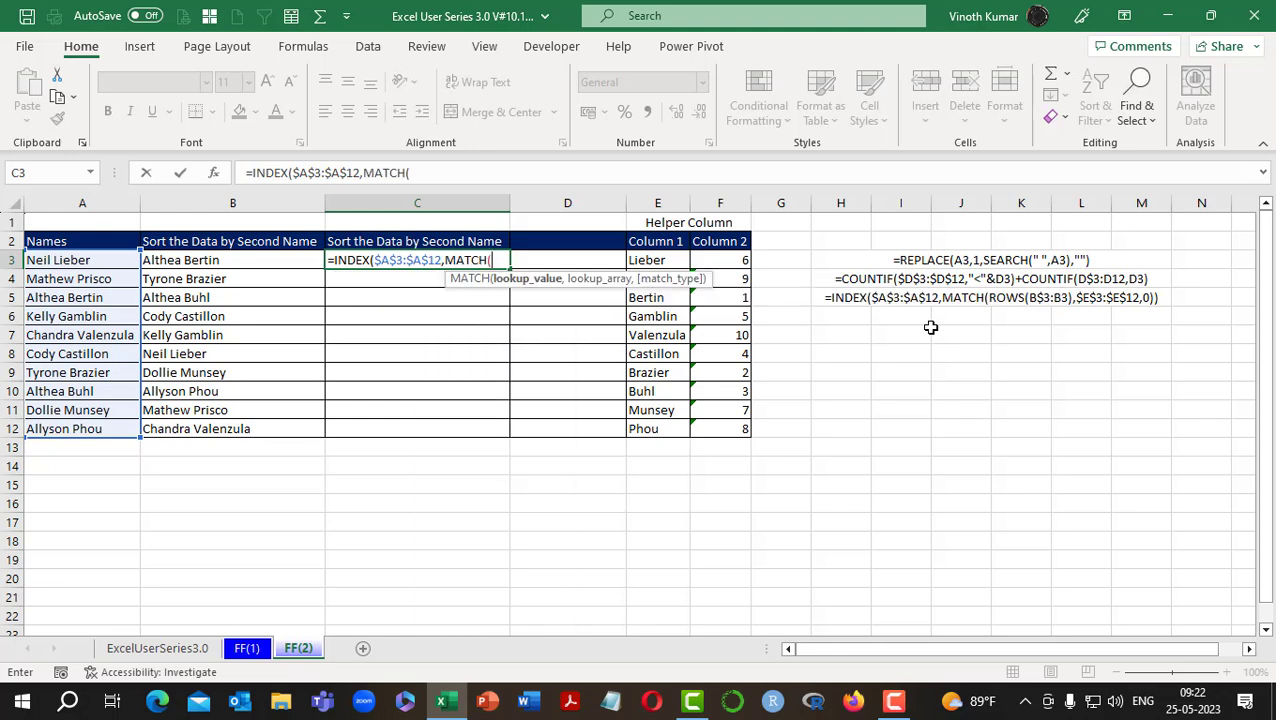
pyautogui.write('rows')
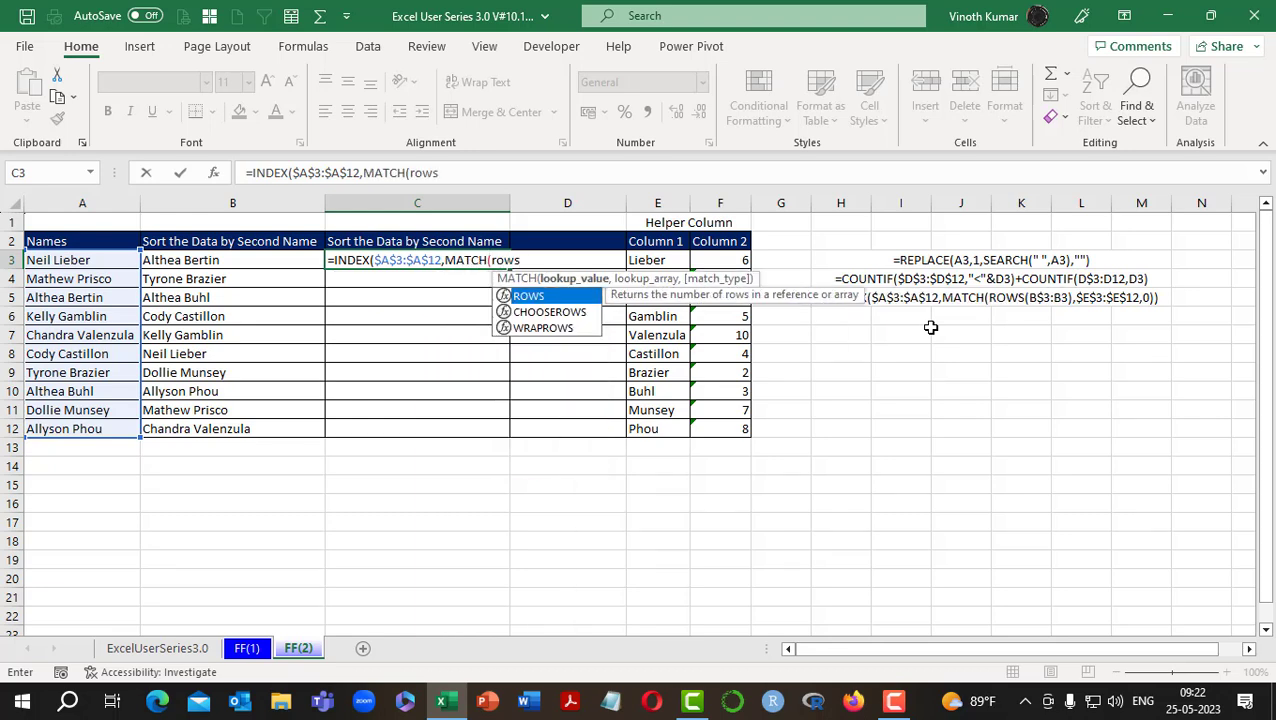
pyautogui.press('Tab')
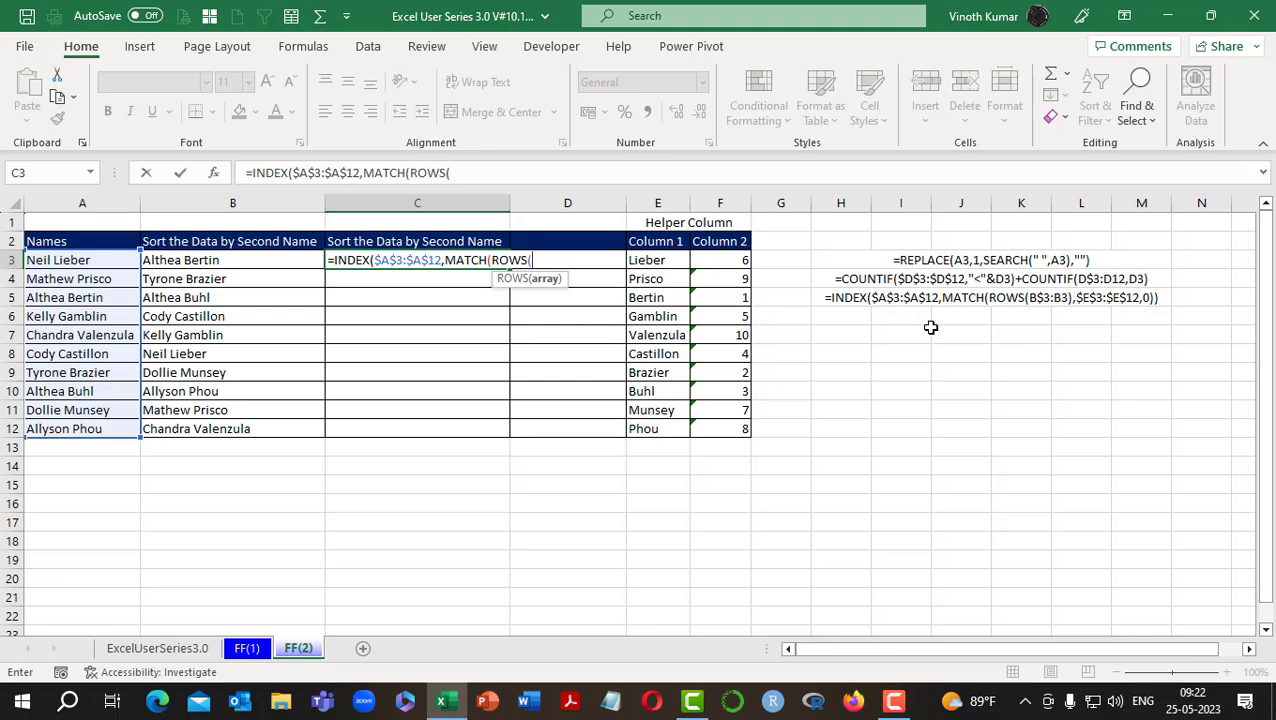
pyautogui.press('Up')
pyautogui.press('Down')
pyautogui.press('F8')
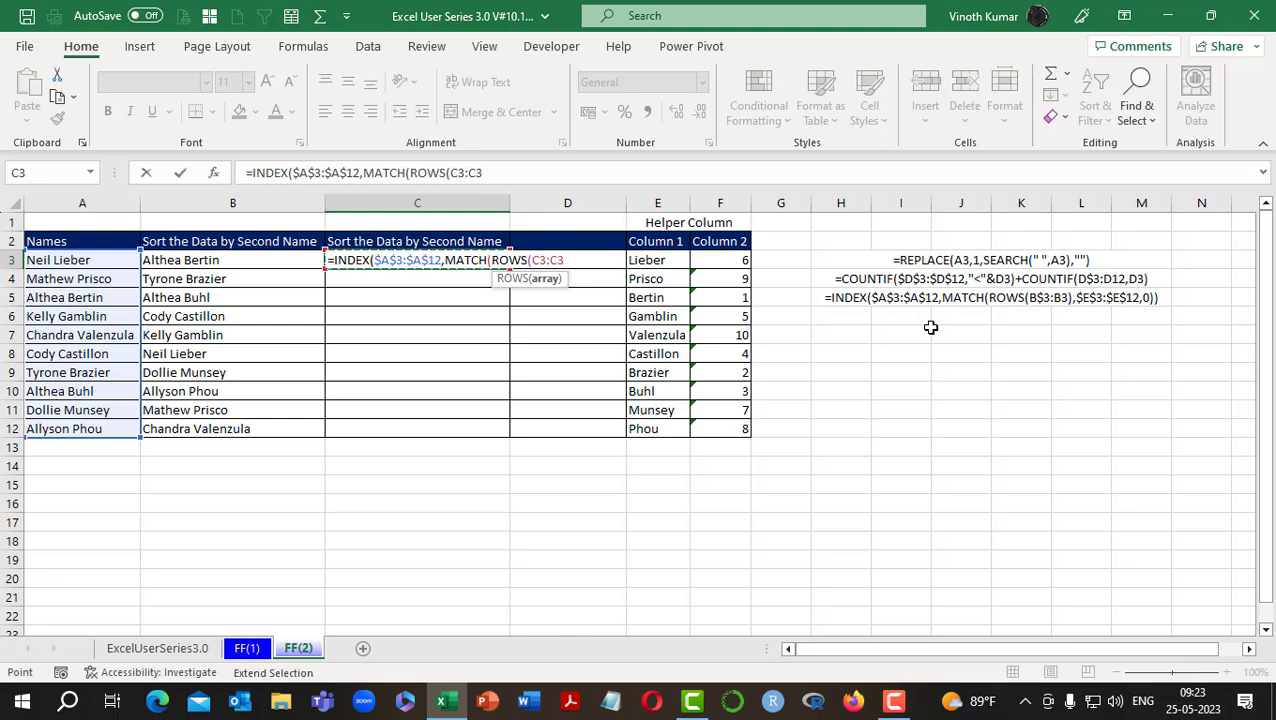
pyautogui.press('F8')
pyautogui.click(542, 260)
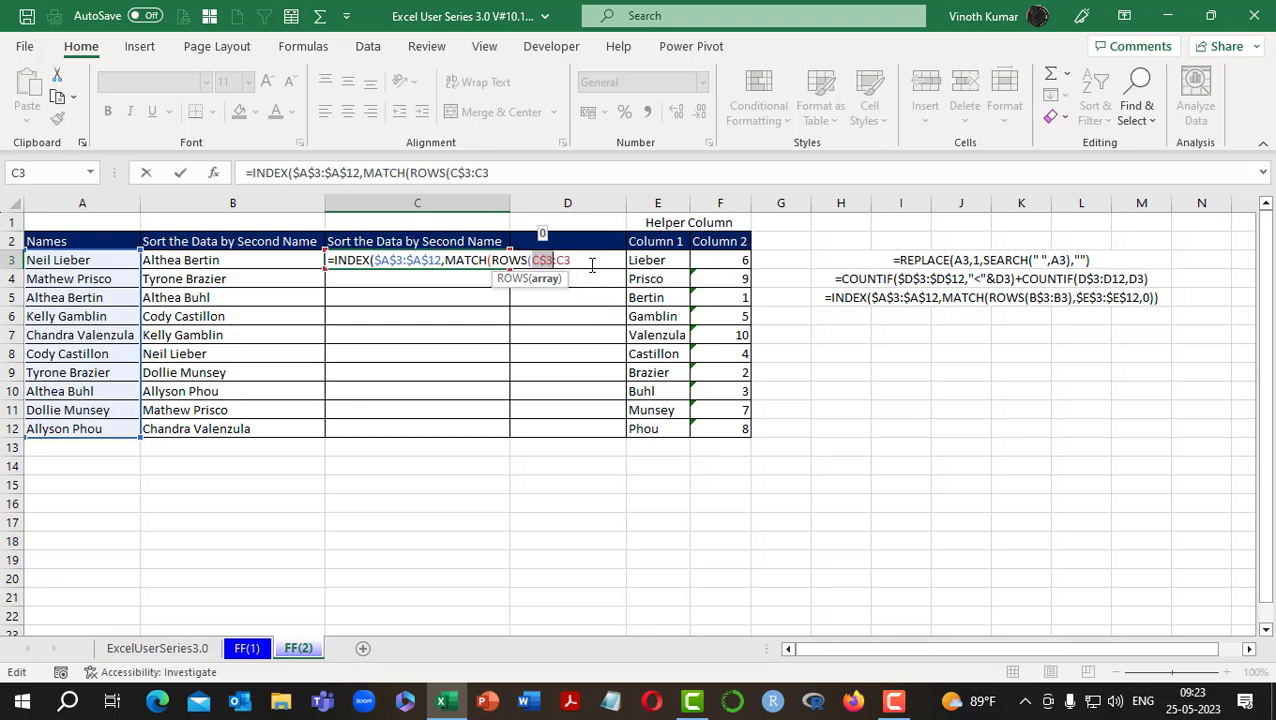
pyautogui.write('$3:C3')
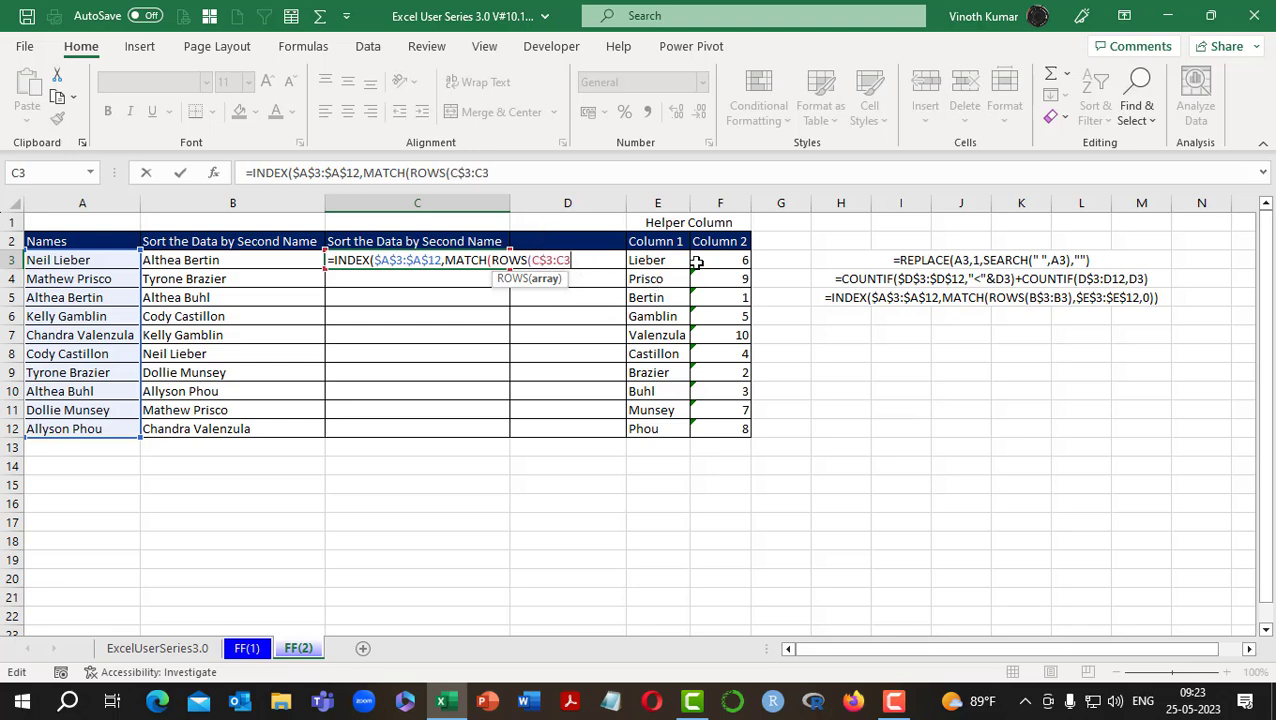
pyautogui.write(')')
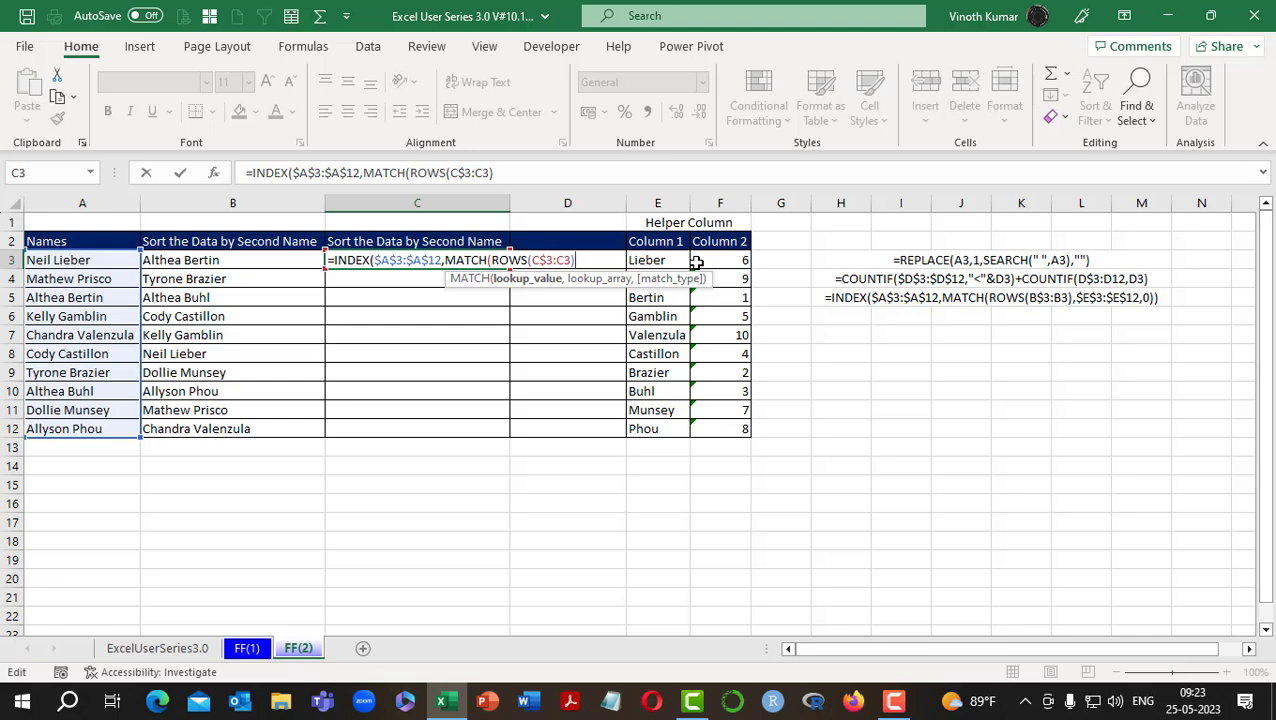
# Complete the C3 formula with the absolute lookup array $F$3:$F$12 and match type 0, and enter it with both closing parentheses.
pyautogui.write(',')
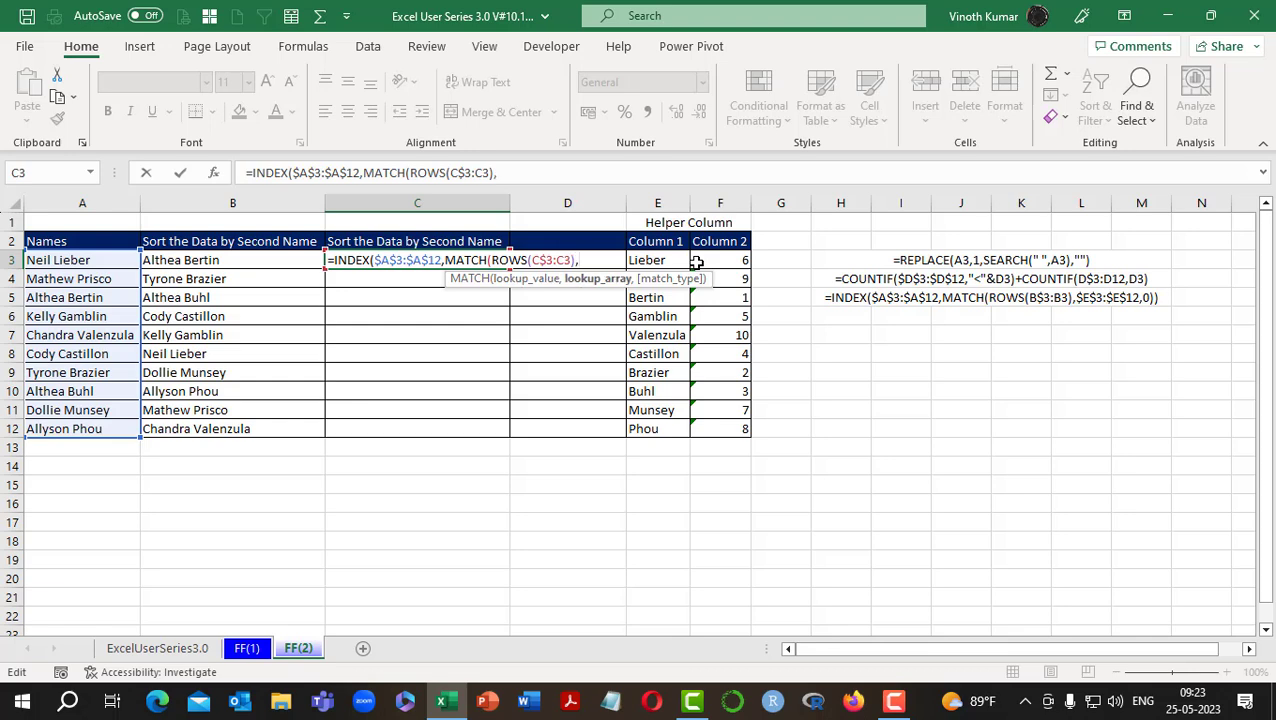
pyautogui.press('F2')
pyautogui.click(697, 262)
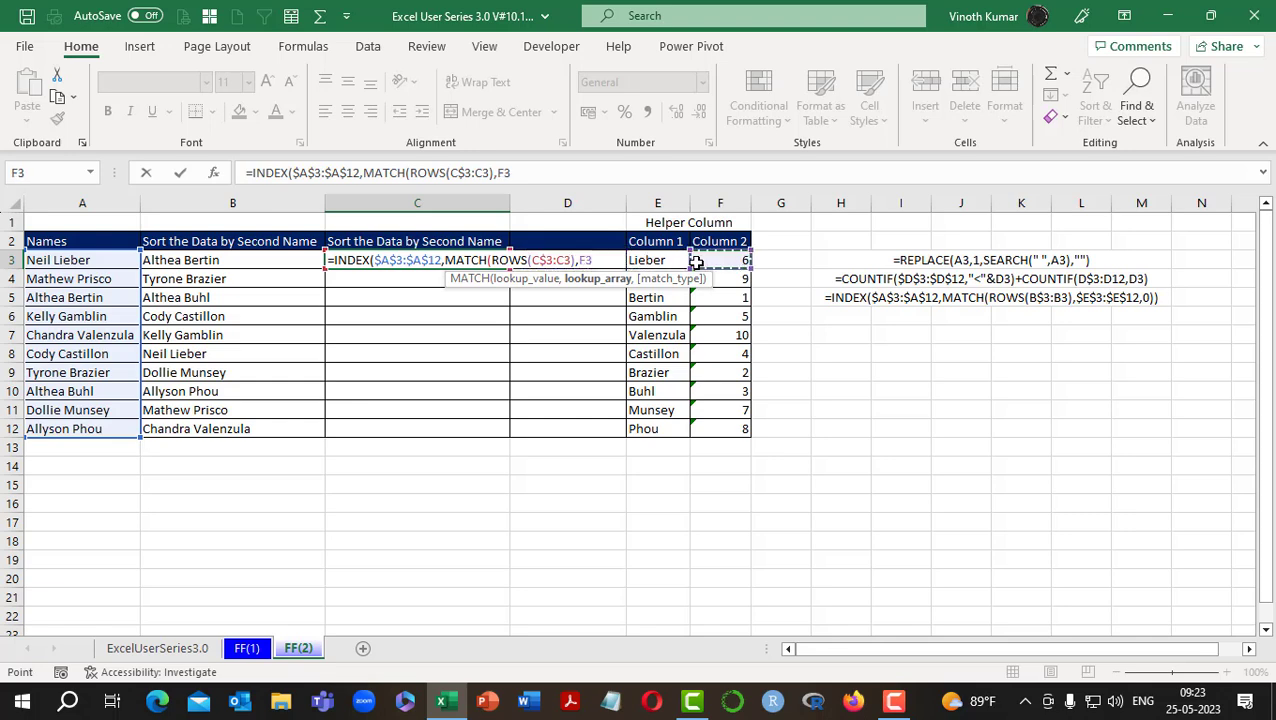
pyautogui.hotkey('ctrl', 'shift', 'Down')
pyautogui.press('F4')
pyautogui.write(',0')
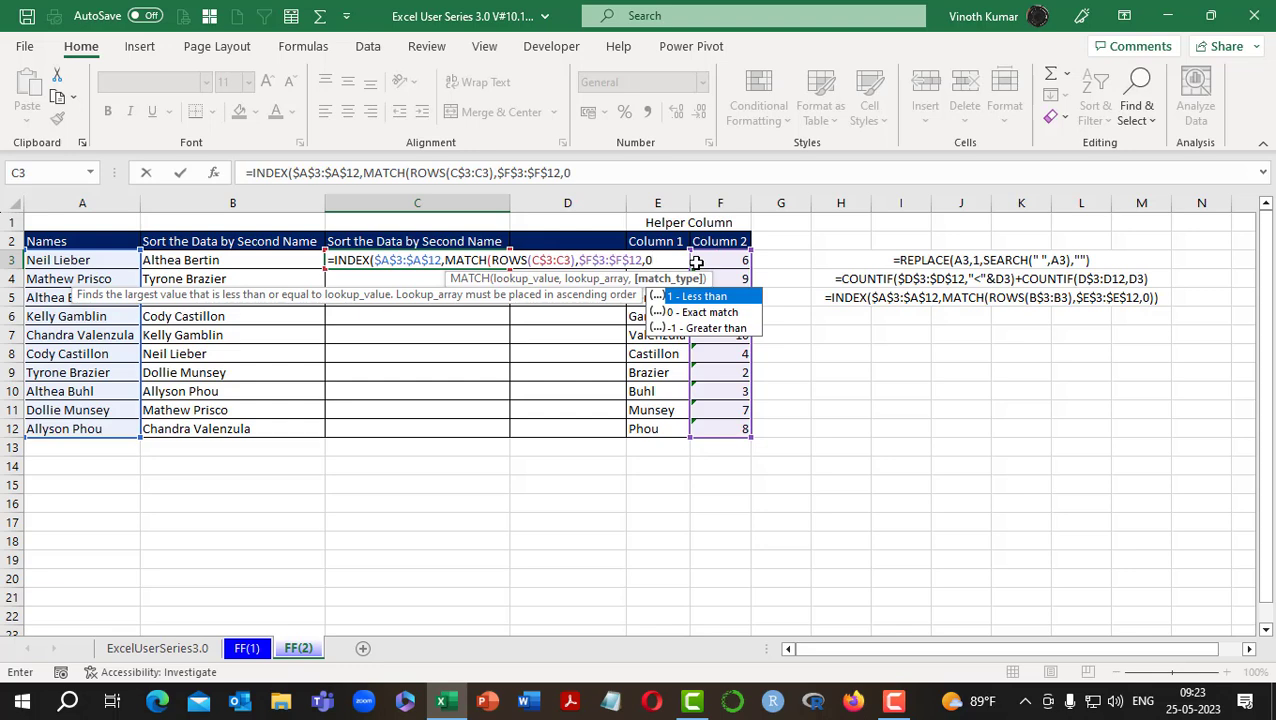
pyautogui.write(')')
pyautogui.press('Return')
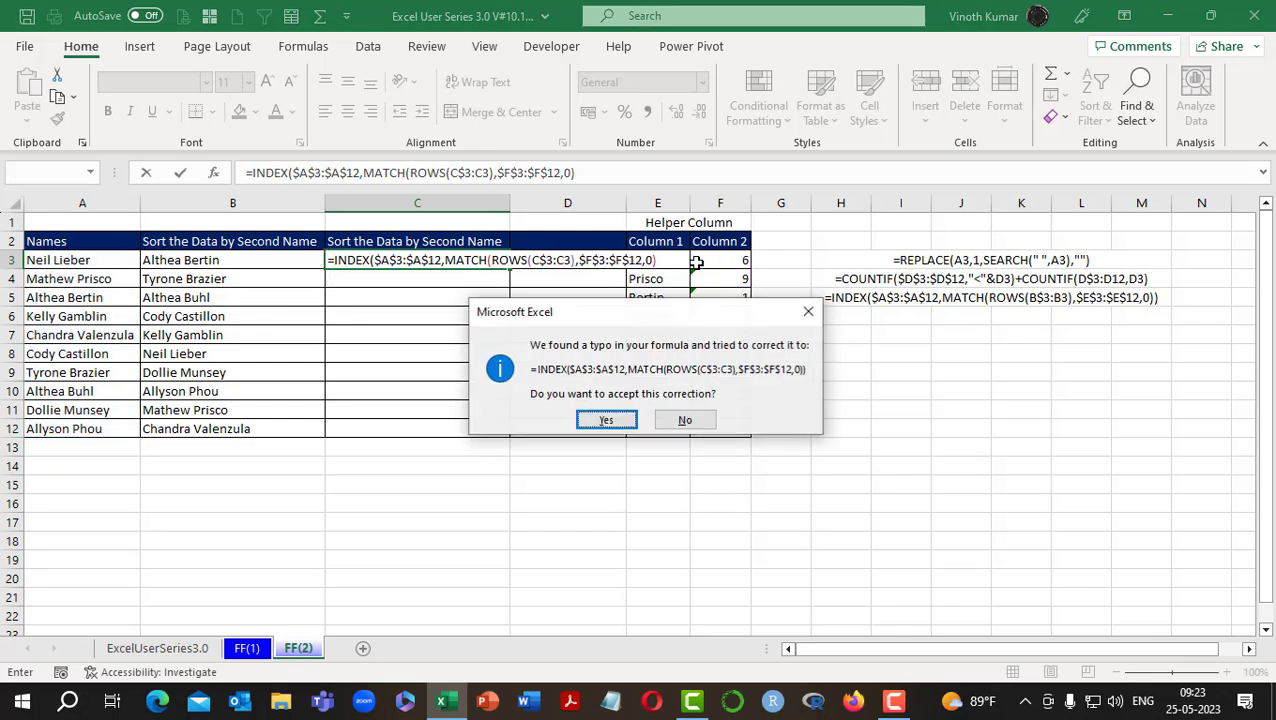
pyautogui.press('Return')
# Fill the INDEX/MATCH formula from C3 down through C12.
pyautogui.hotkey('shift', 'Down')
pyautogui.hotkey('shift', 'Down')
pyautogui.hotkey('shift', 'Down')
pyautogui.hotkey('shift', 'Down')
pyautogui.hotkey('shift', 'Down')
pyautogui.hotkey('shift', 'Down')
pyautogui.hotkey('shift', 'Down')
pyautogui.hotkey('shift', 'Down')
pyautogui.hotkey('shift', 'Down')
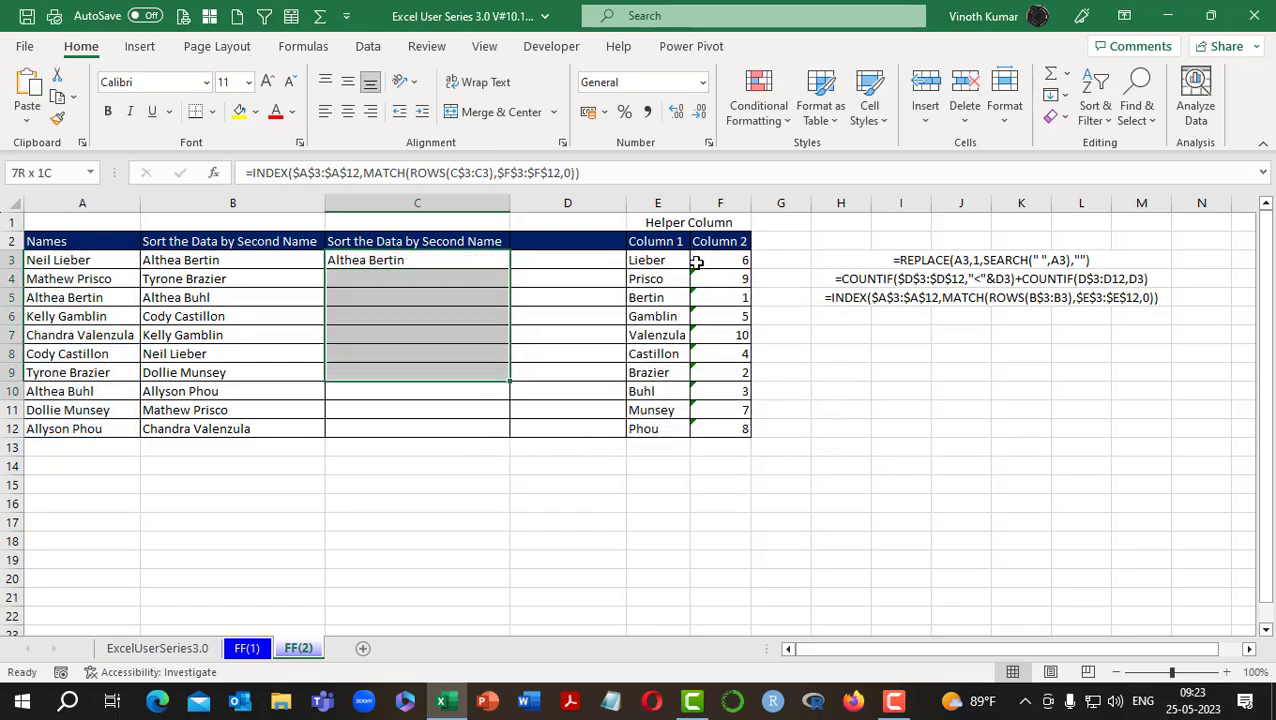
pyautogui.hotkey('ctrl', 'd')
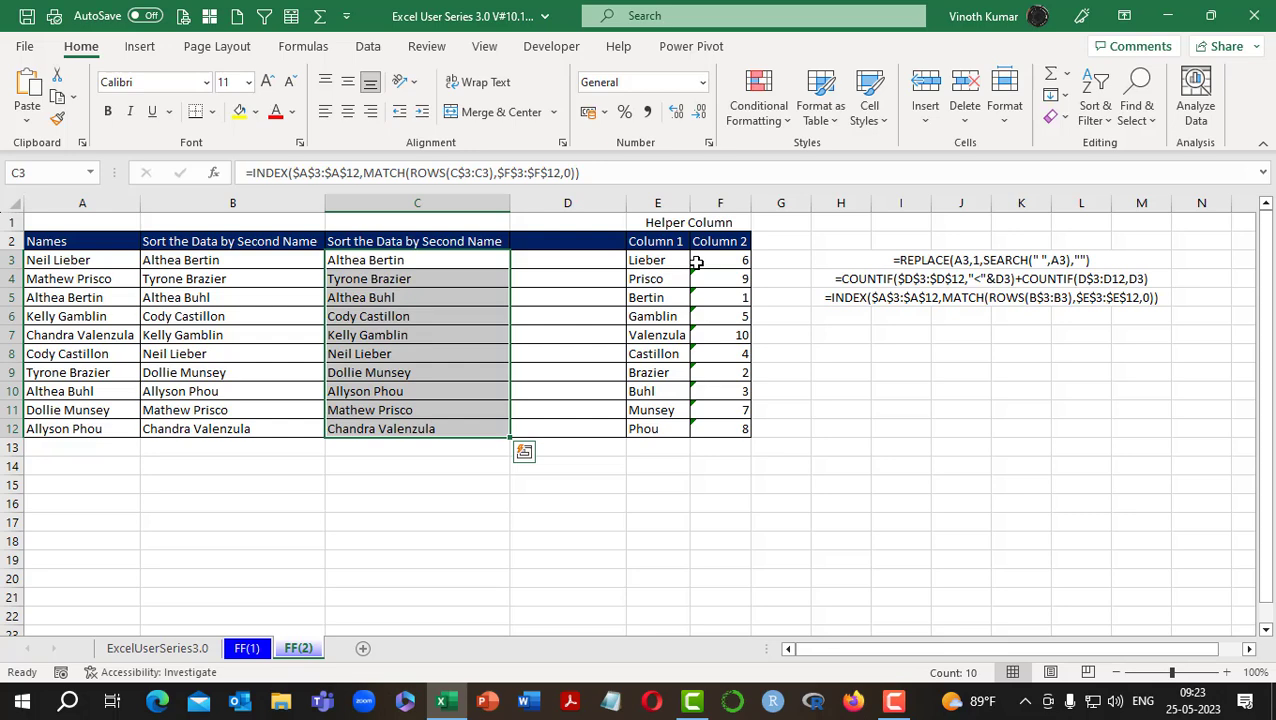
# Review the formulas in C3 and in the helper cells E3 and F3.
pyautogui.press('Right')
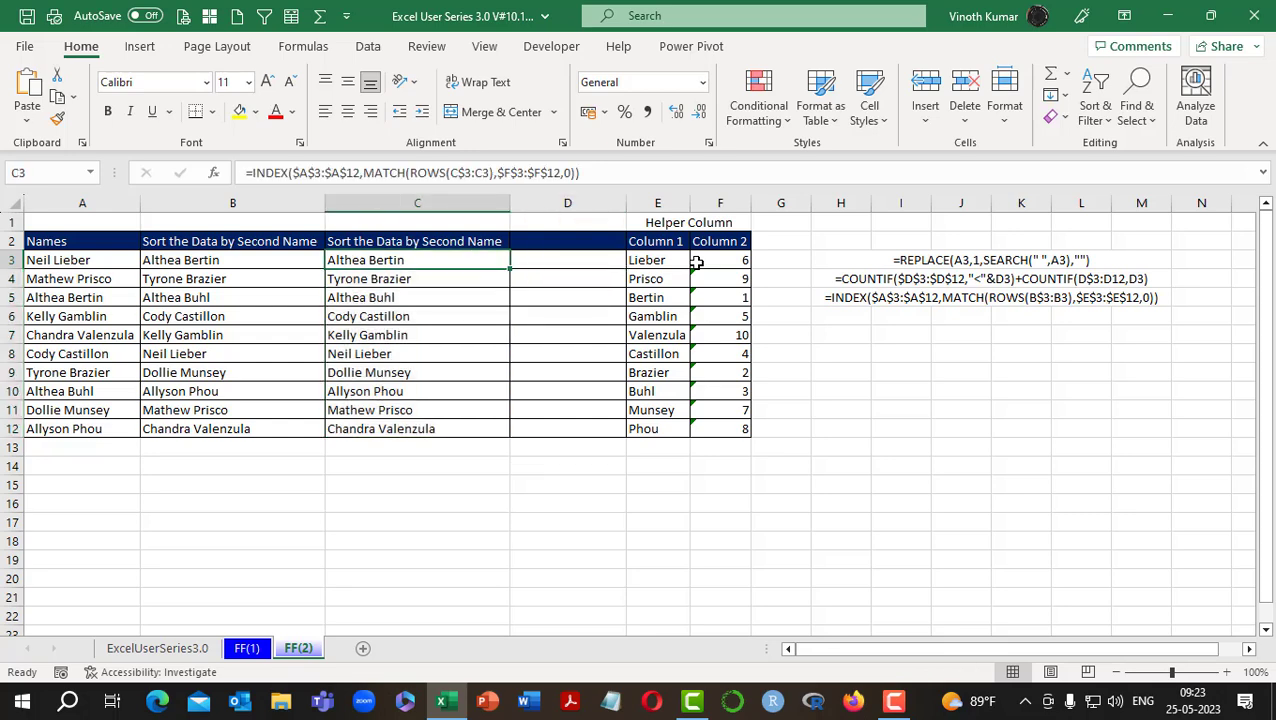
pyautogui.press('Left')
pyautogui.press('Right')
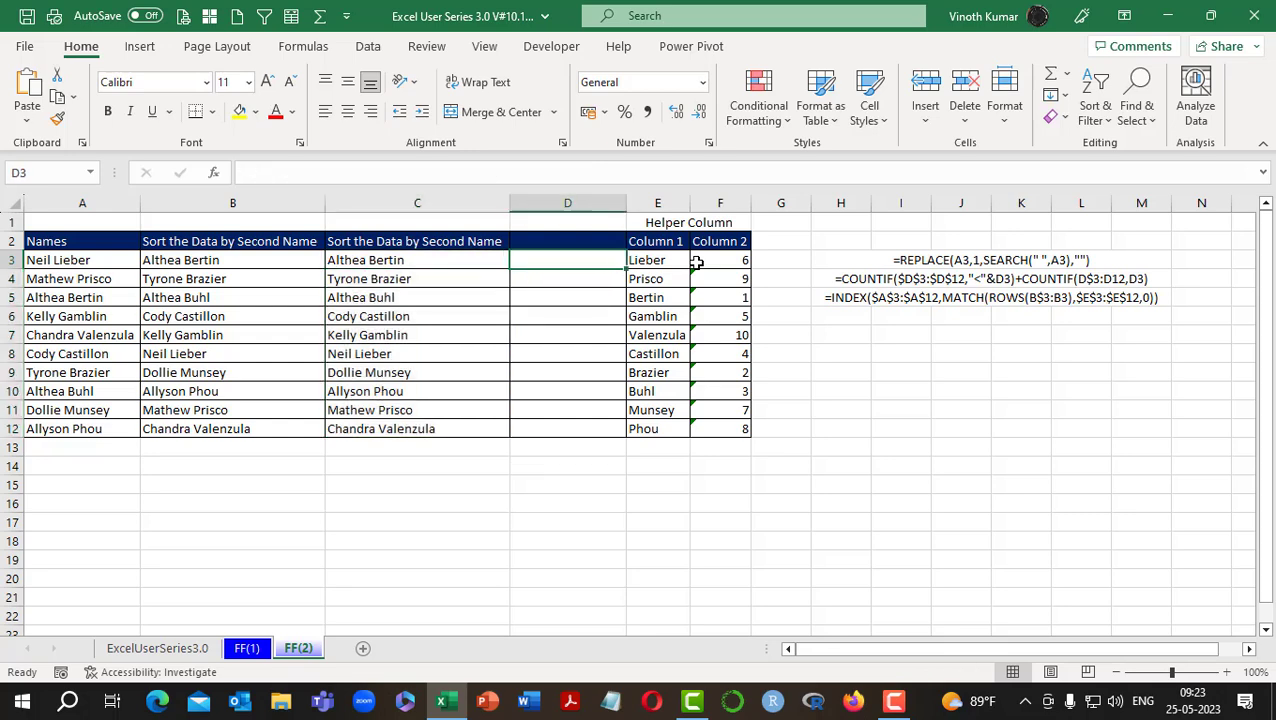
pyautogui.press('Right')
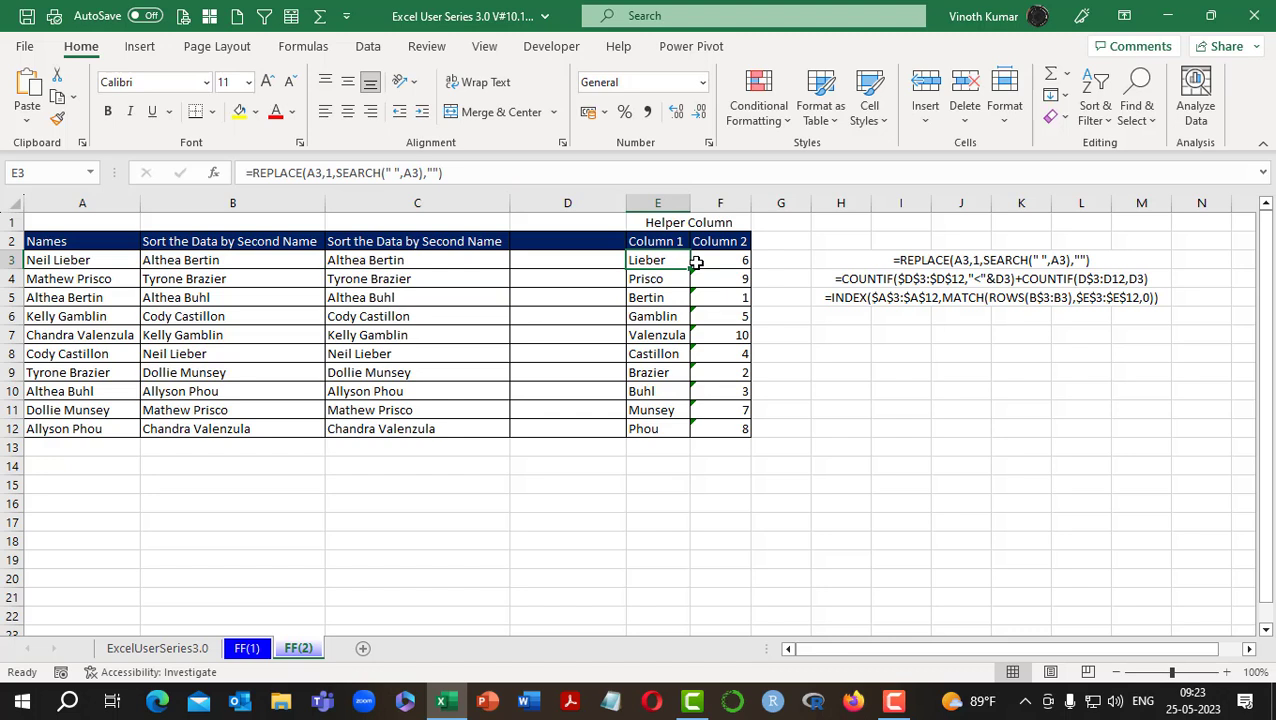
pyautogui.press('Right')
pyautogui.press('Left')
pyautogui.press('Right')
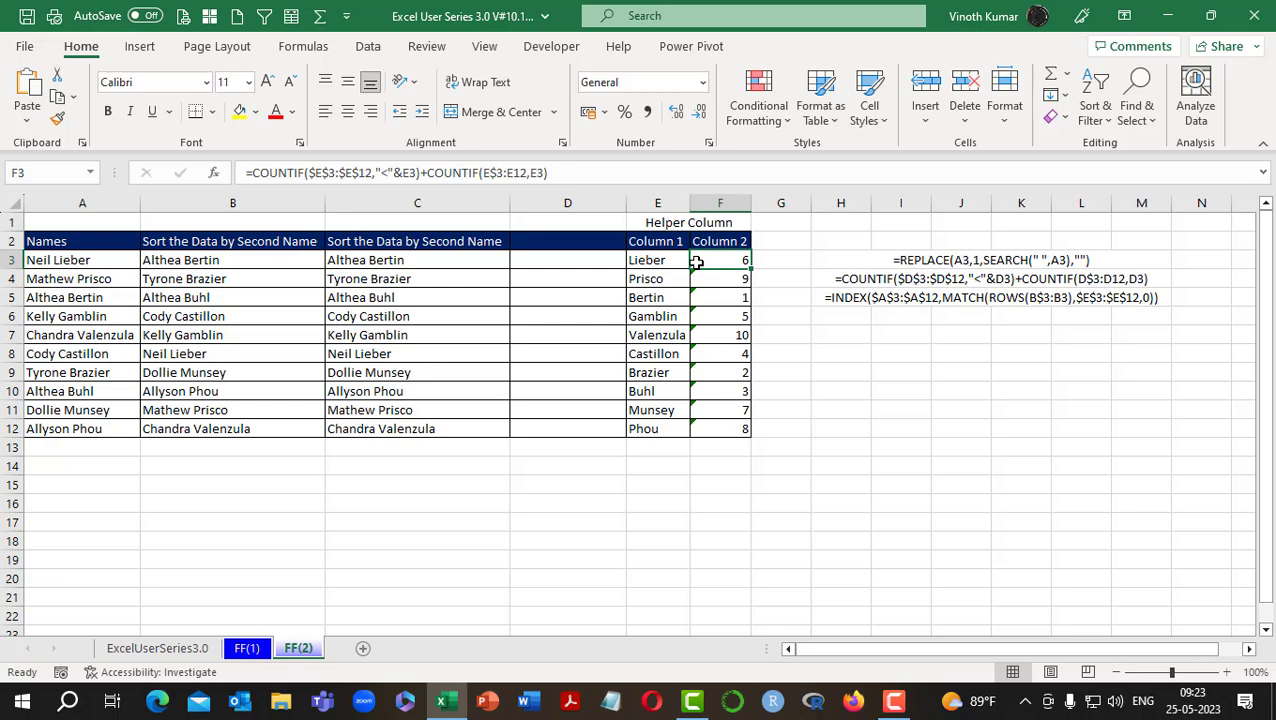
# Make the REPLACE and COUNTIF formula notes in H3:M4 bold with a yellow fill.
pyautogui.press('Right')
pyautogui.press('Right')
pyautogui.press('Right')
pyautogui.press('Left')
pyautogui.hotkey('shift', 'Down')
pyautogui.hotkey('shift', 'Down')
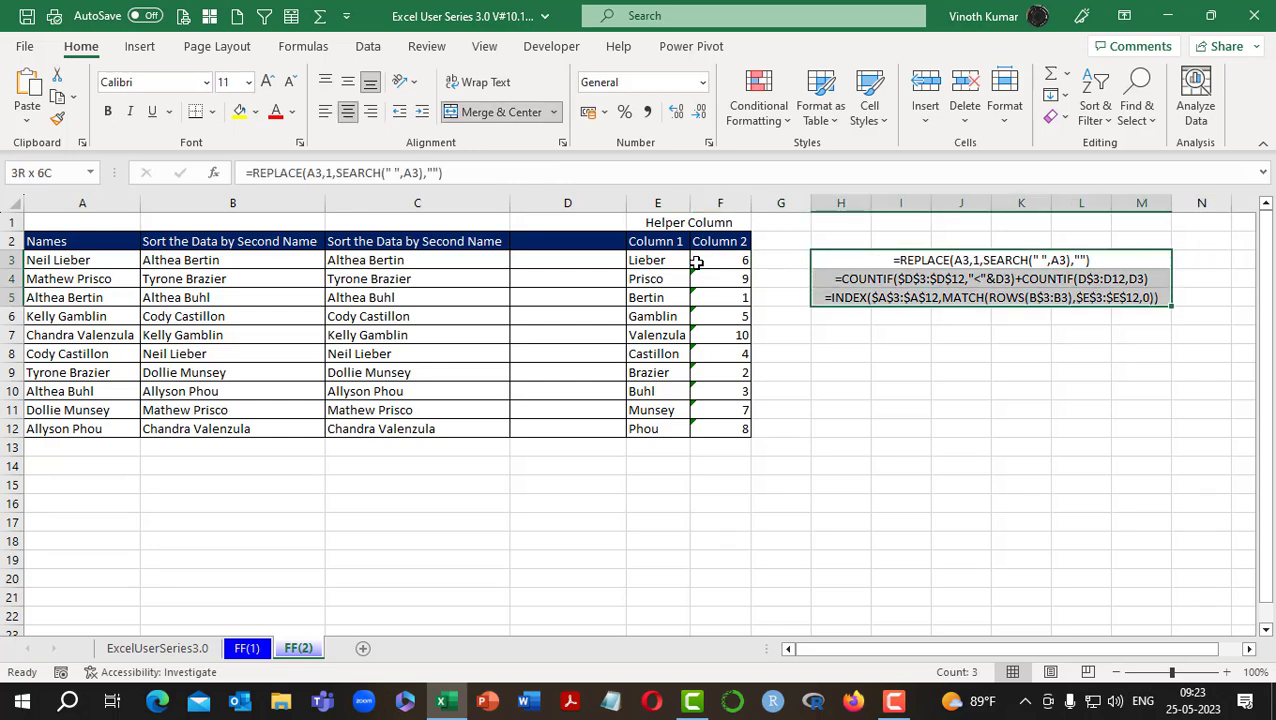
pyautogui.press('Up')
pyautogui.press('Down')
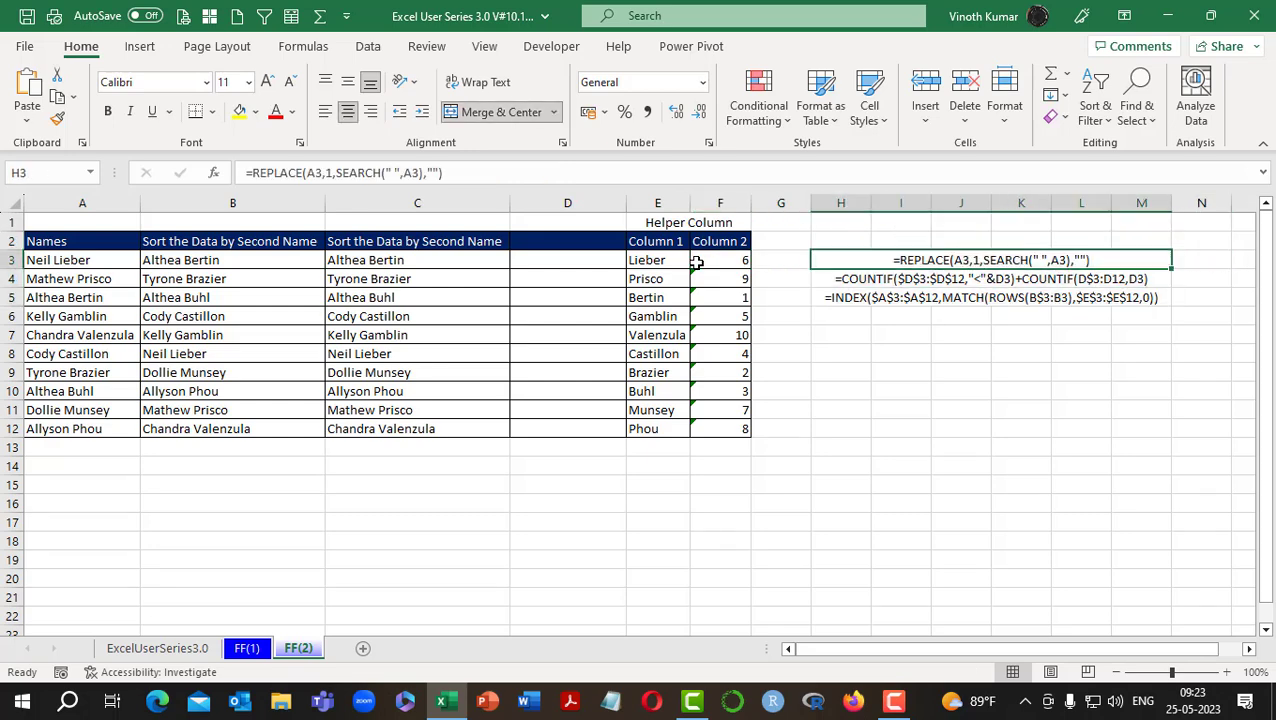
pyautogui.hotkey('shift', 'Down')
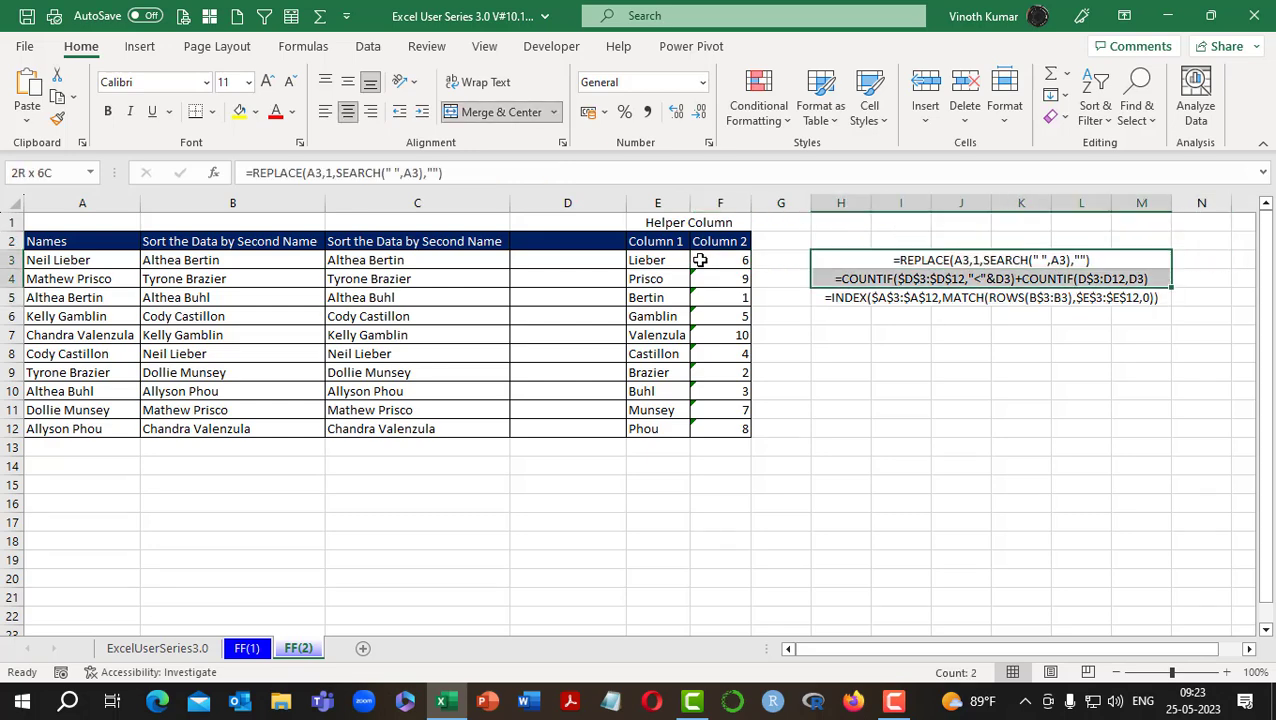
pyautogui.click(238, 111)
pyautogui.click(108, 112)
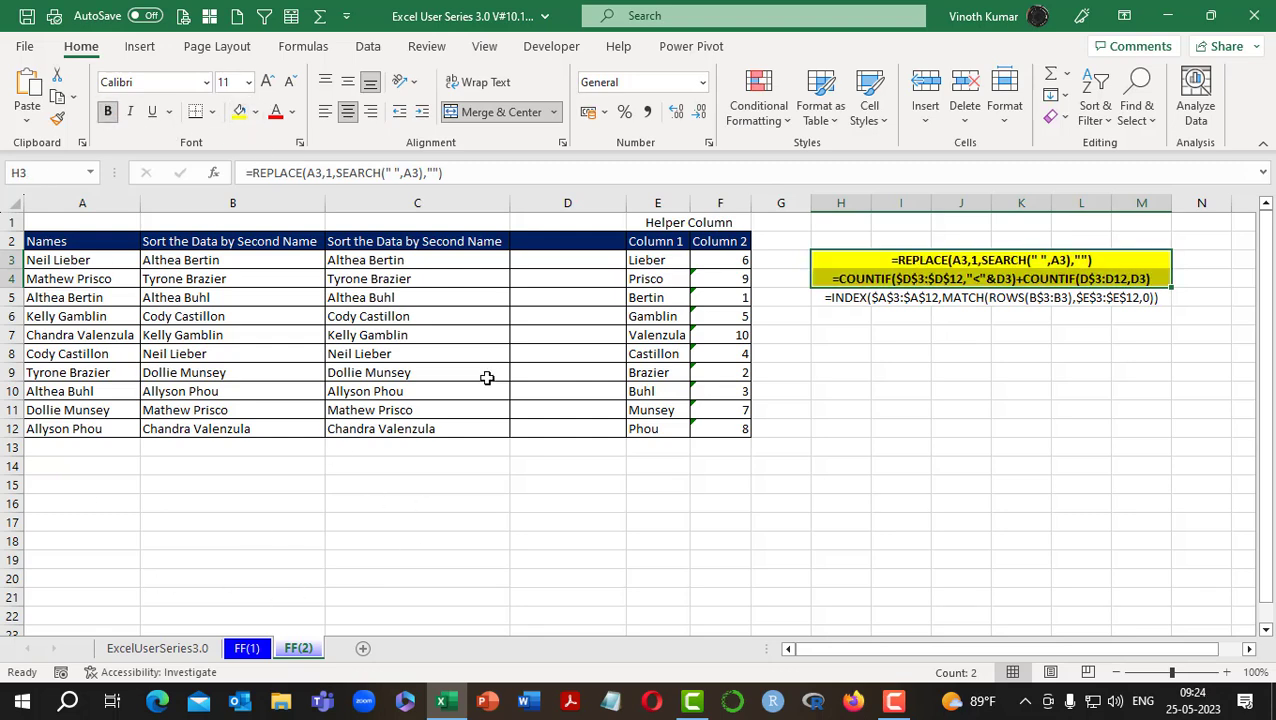
# Narrow the empty column D between the sorted names and the helper columns.
pyautogui.moveTo(626, 203); pyautogui.dragTo(554, 203)
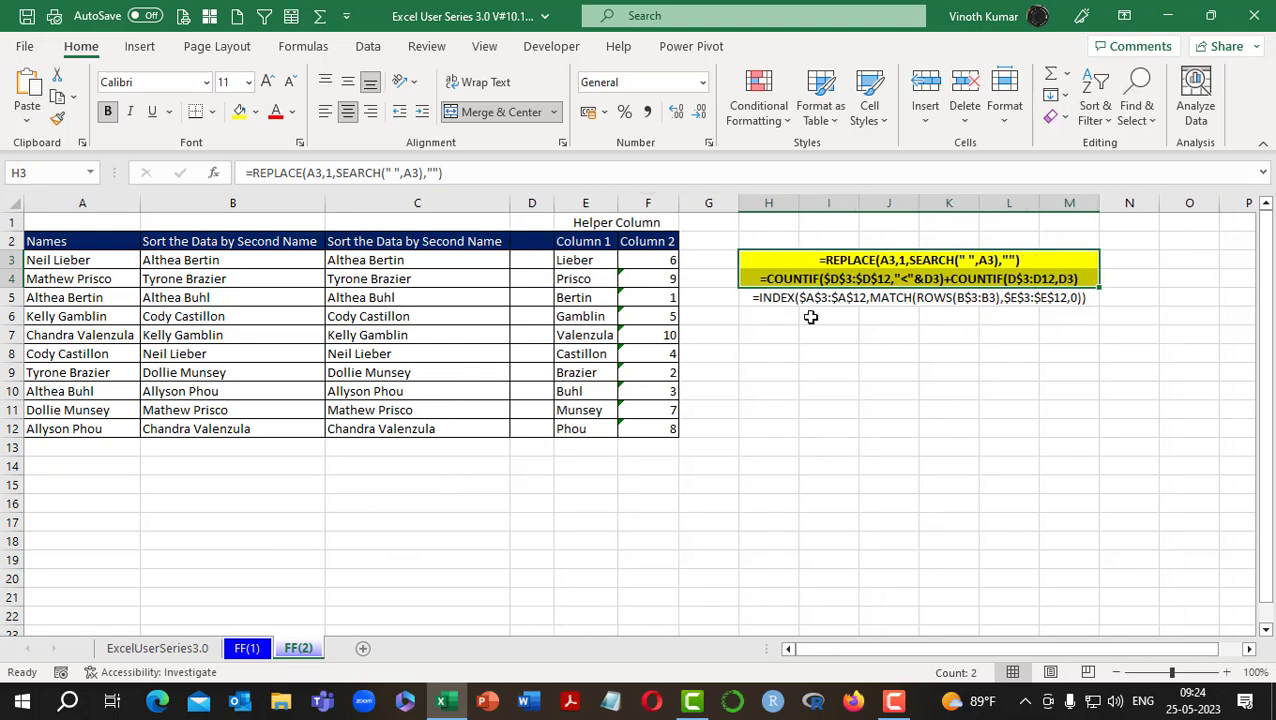
pyautogui.press('BackSpace')
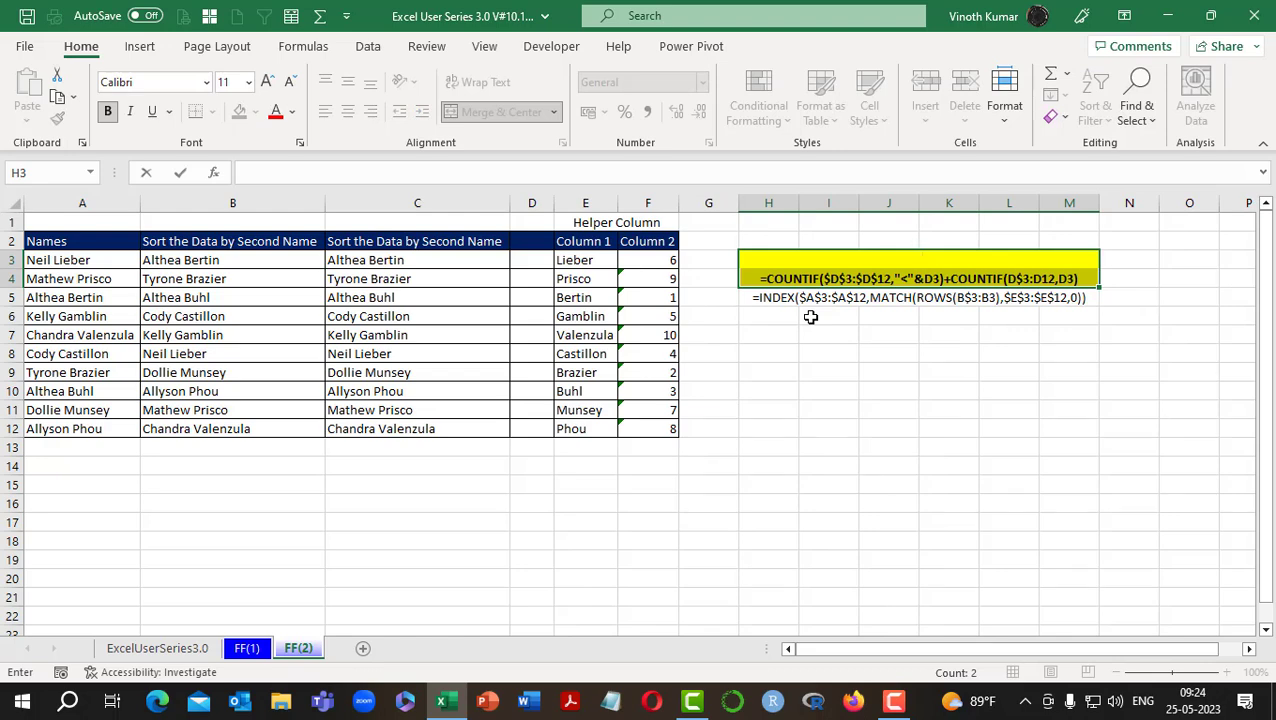
pyautogui.press('Return')
pyautogui.press('Up')
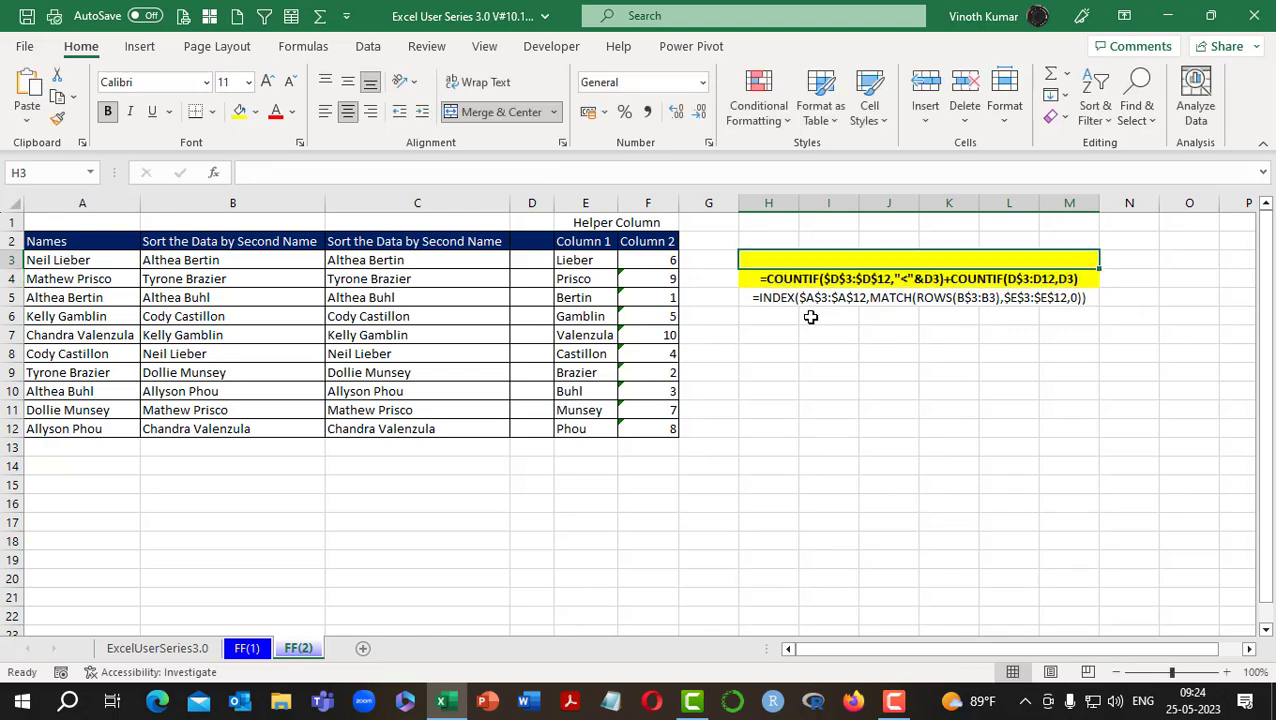
pyautogui.hotkey('ctrl', 'z')
pyautogui.press('Down')
pyautogui.press('Up')
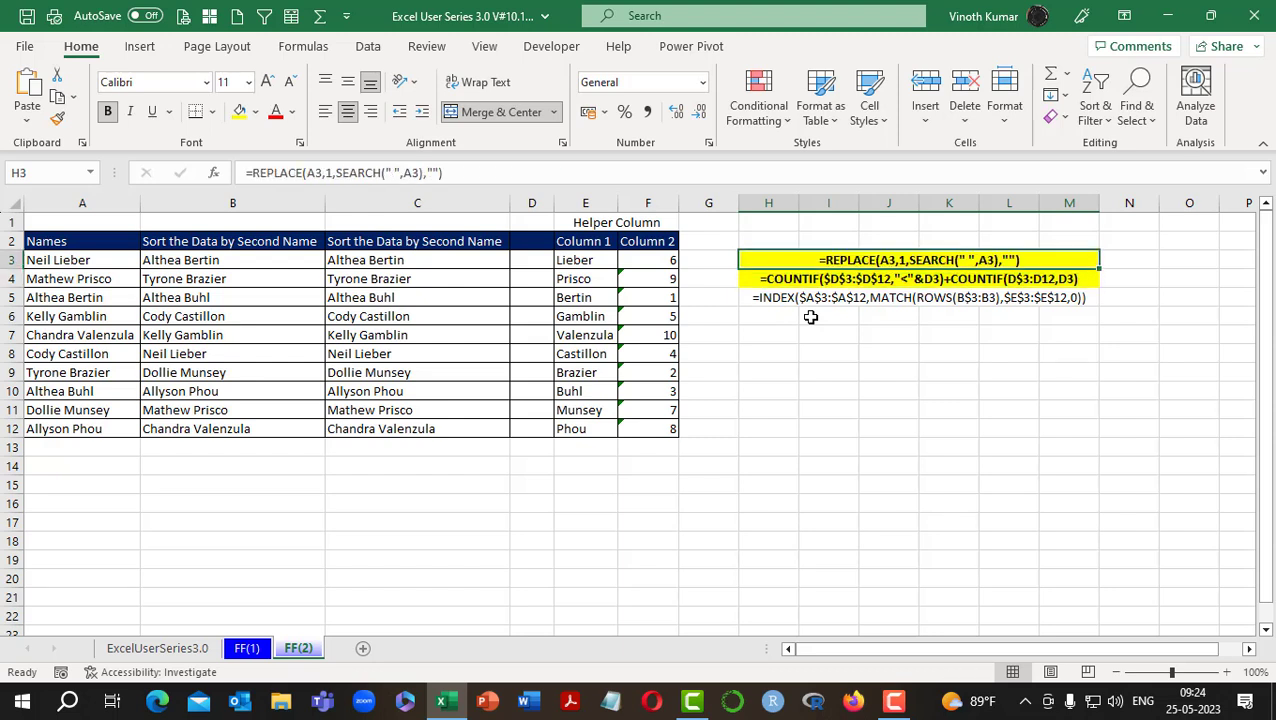
# Check the sorted names in C3:C12 and switch to the ExcelUserSeries3.0 sheet.
pyautogui.press('Left')
pyautogui.press('Left')
pyautogui.press('Left')
pyautogui.press('Left')
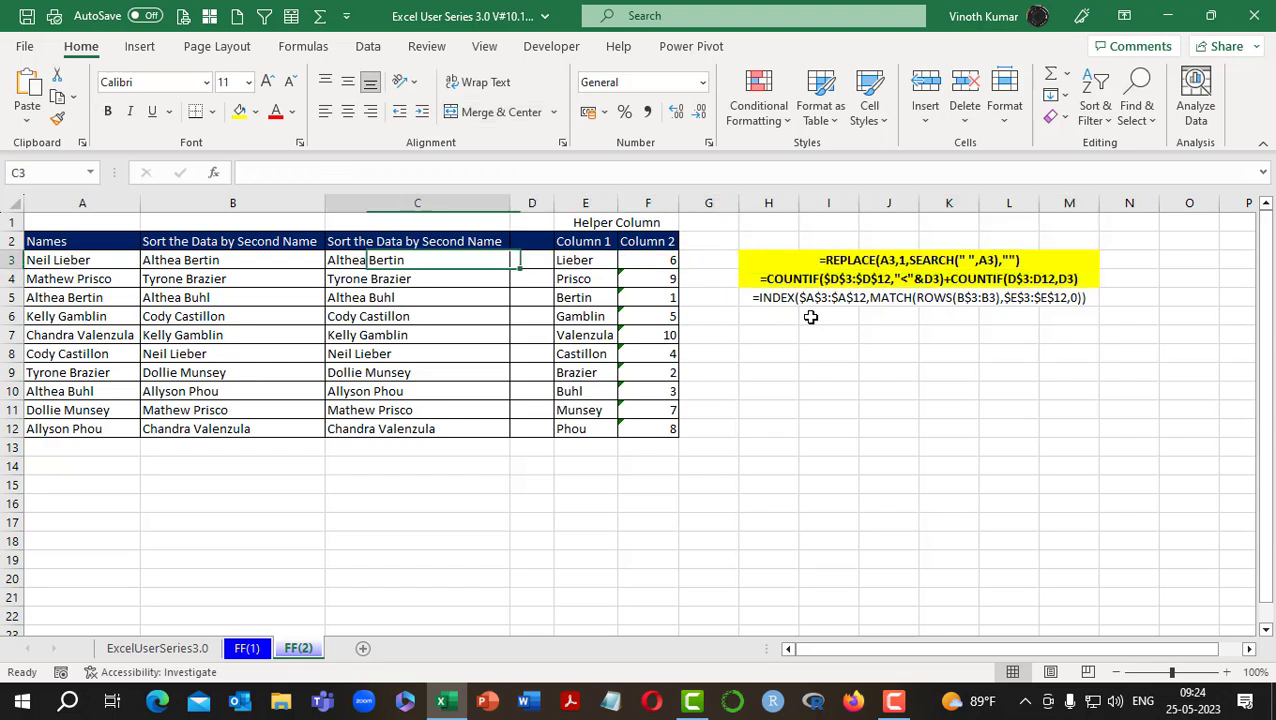
pyautogui.hotkey('ctrl', 'shift', 'Down')
pyautogui.press('Up')
pyautogui.press('Down')
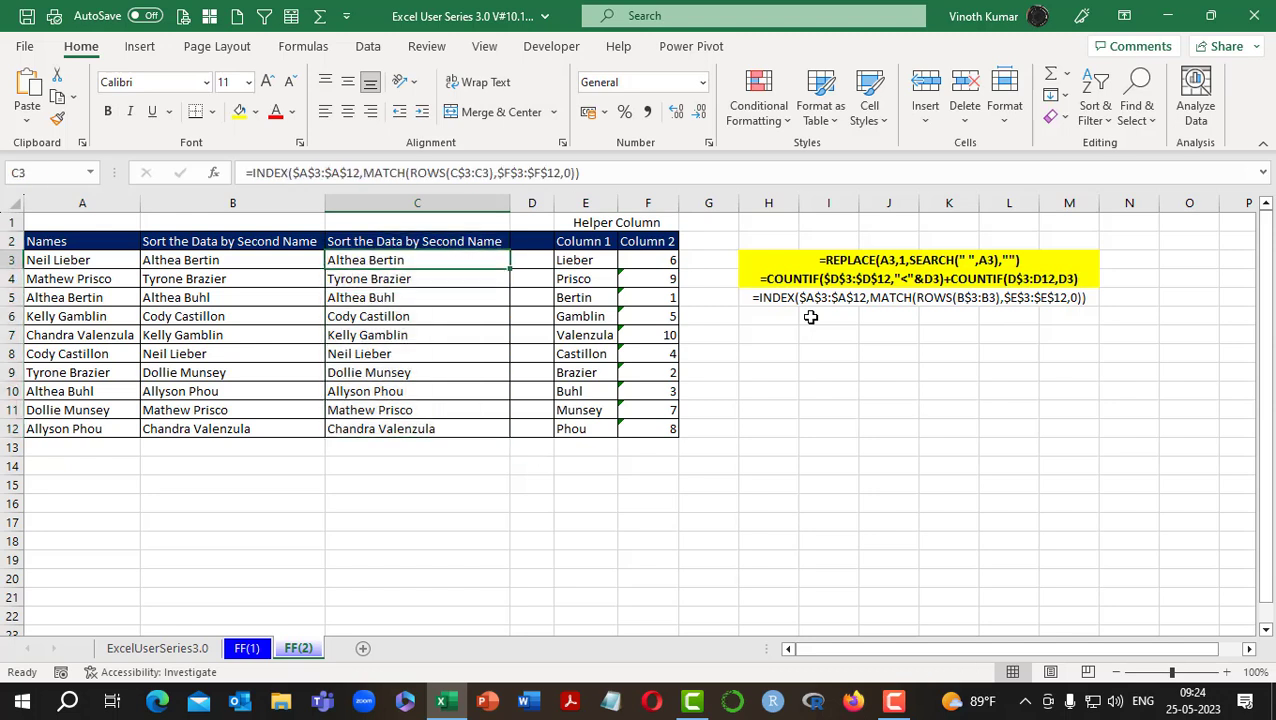
pyautogui.hotkey('ctrl', 'pageup')
pyautogui.hotkey('ctrl', 'pageup')
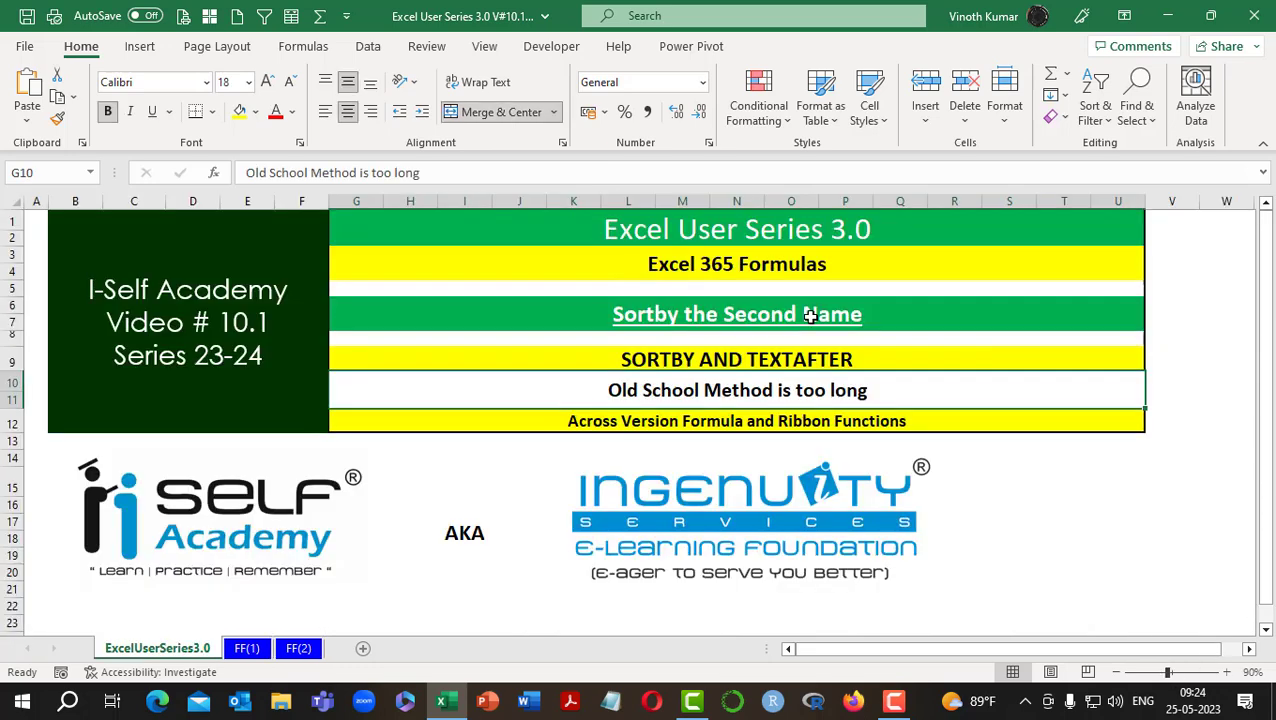